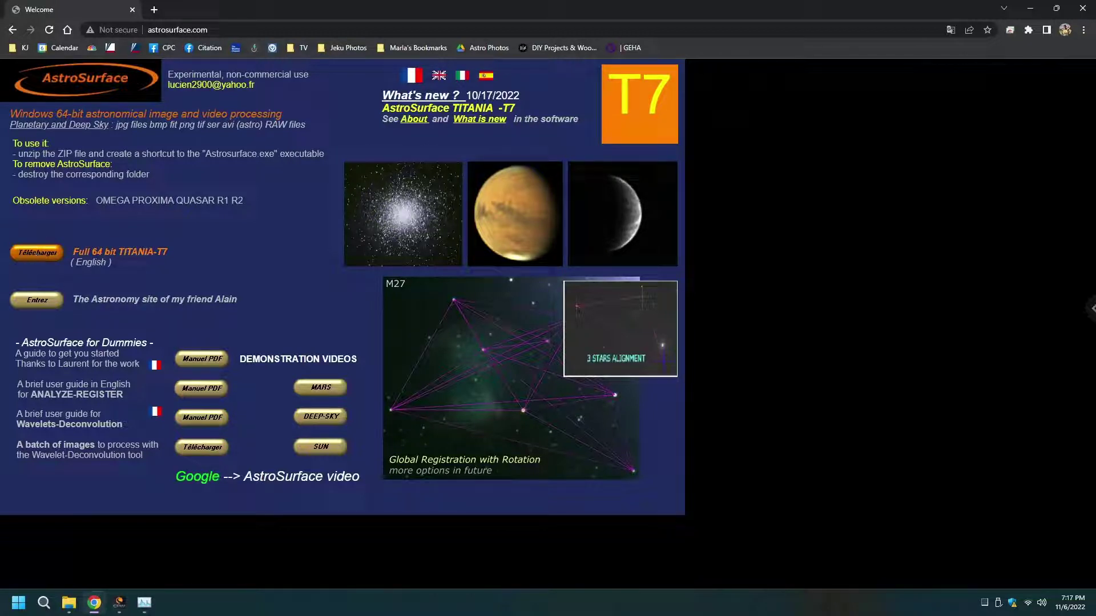
# Switch from Chrome to the astrosurface-t7 File Explorer window through the taskbar.
pyautogui.click(68, 607)
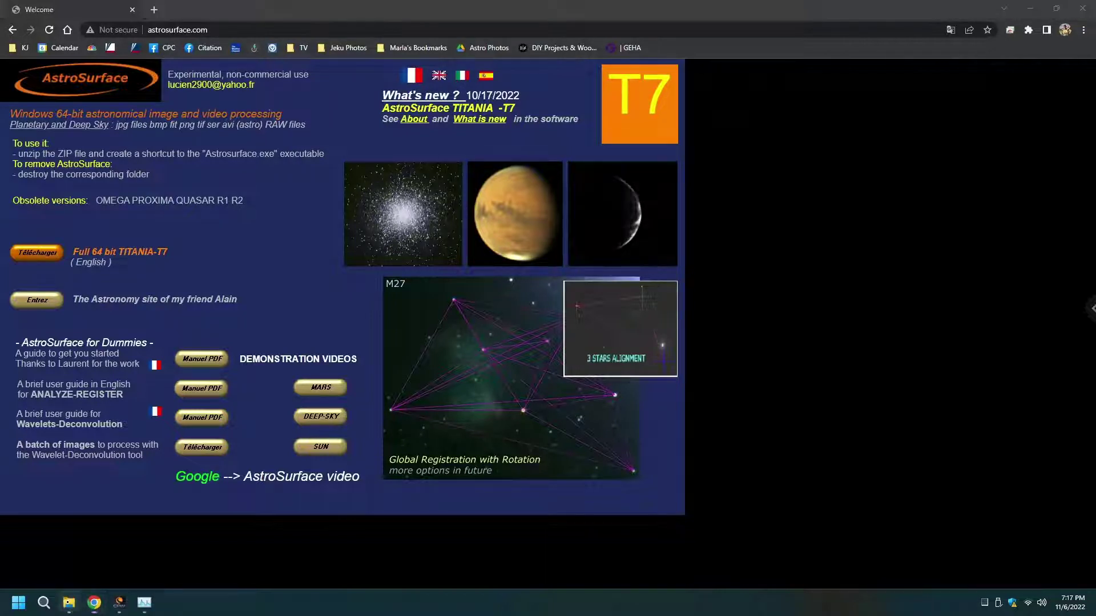
pyautogui.click(145, 545)
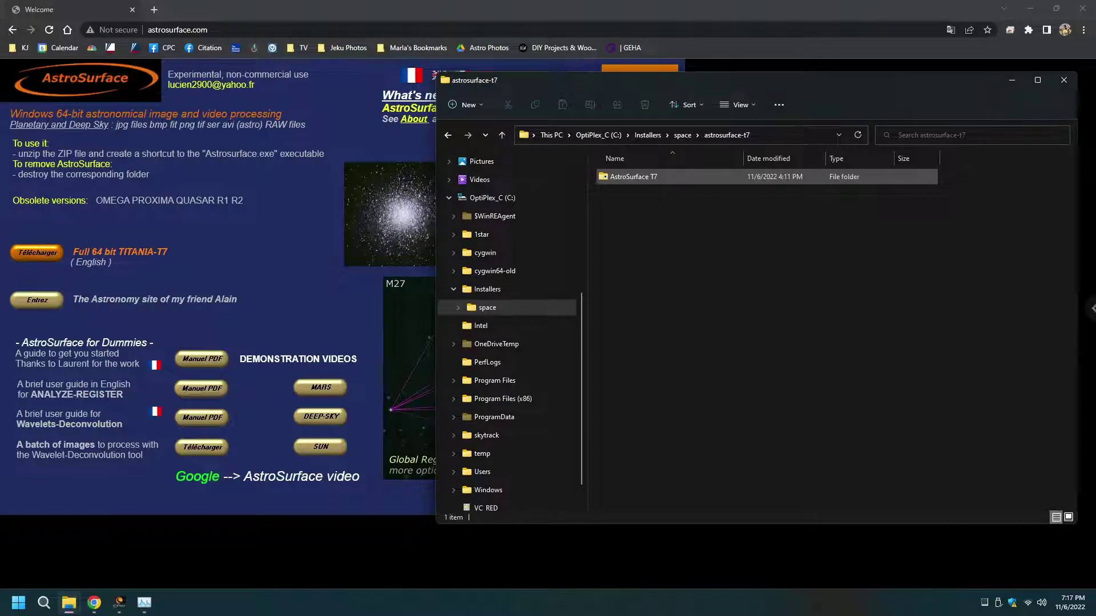
# Open the AstroSurface T7 folder to list its 29 items.
pyautogui.doubleClick(614, 177)
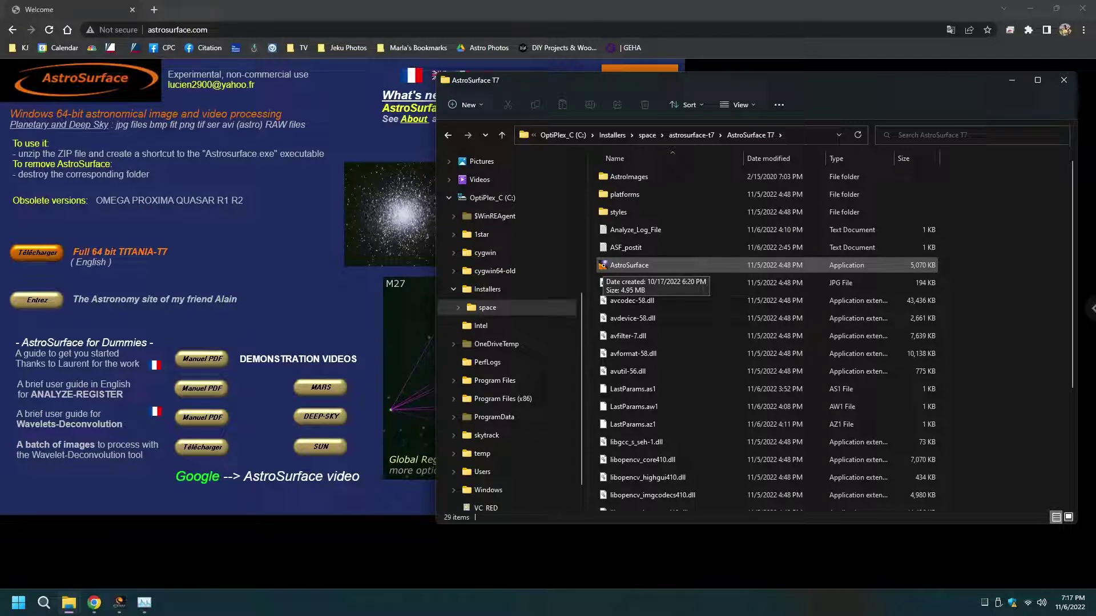
# Launch AstroSurface, dismiss the POST-IT, and open the Jupiter AVI from captures > 2022-10-05.
pyautogui.doubleClick(602, 265)
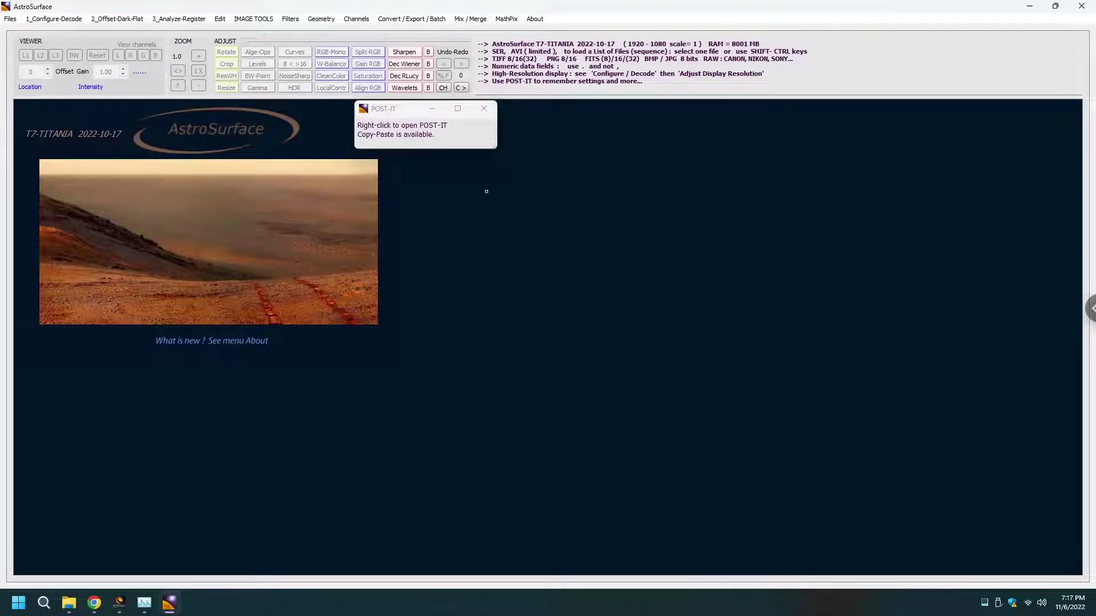
pyautogui.click(484, 109)
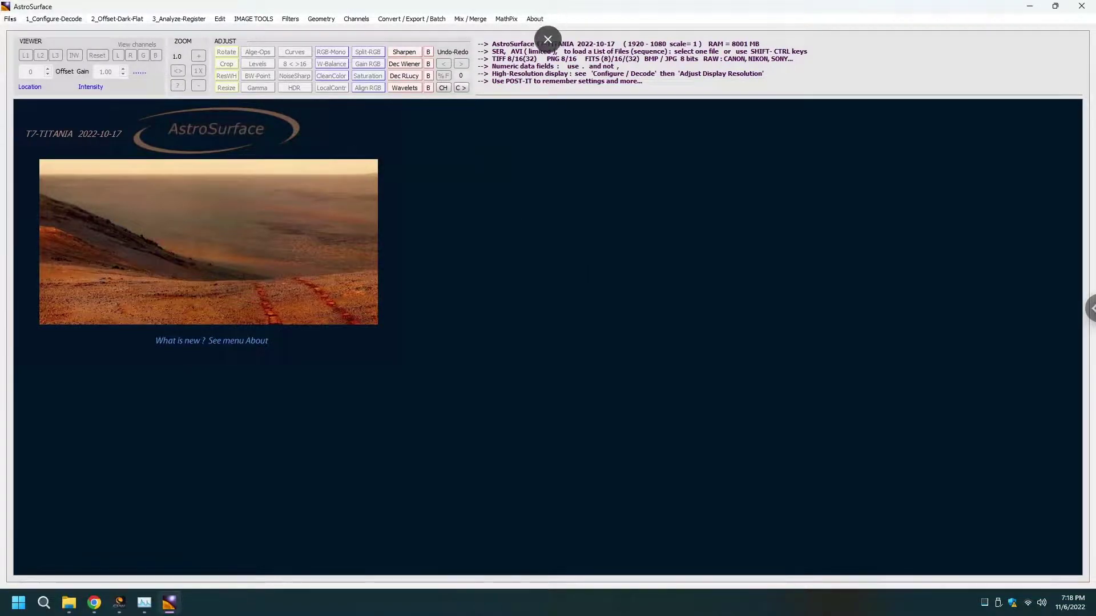
pyautogui.click(11, 19)
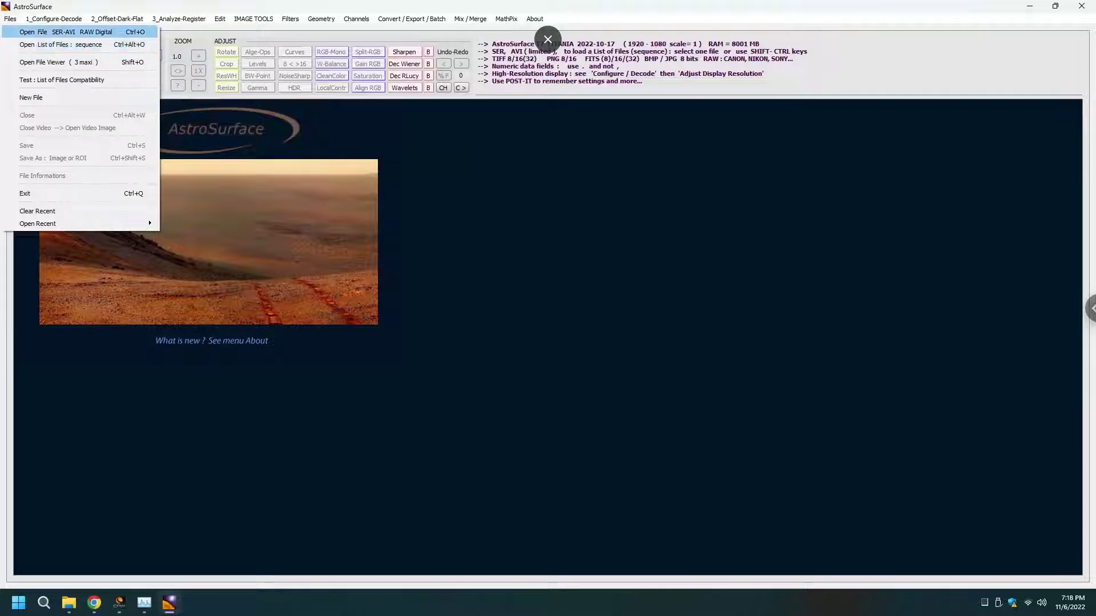
pyautogui.click(42, 32)
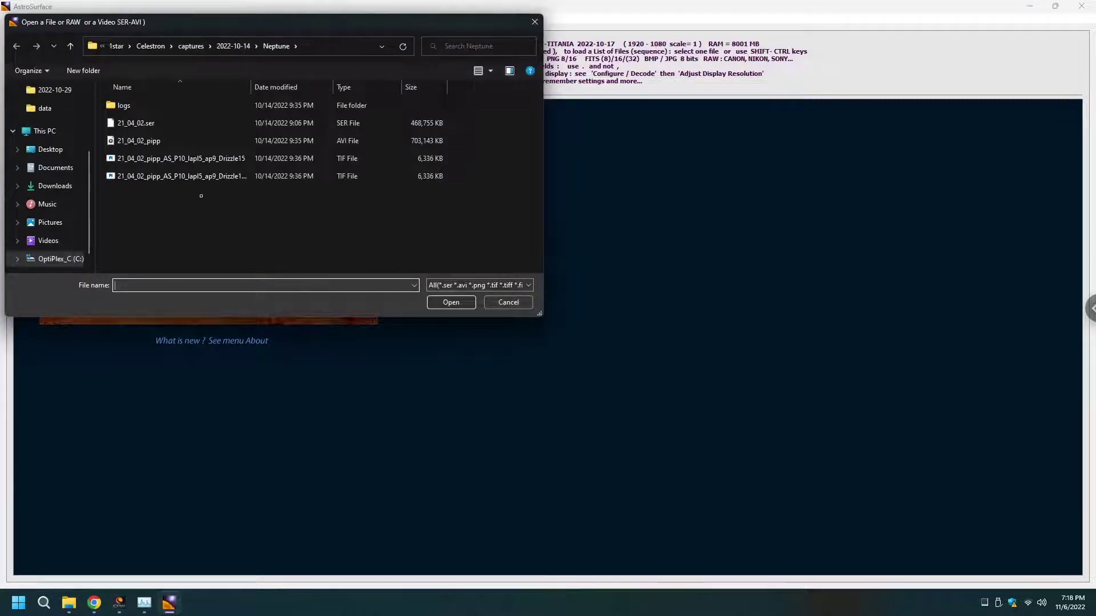
pyautogui.click(233, 46)
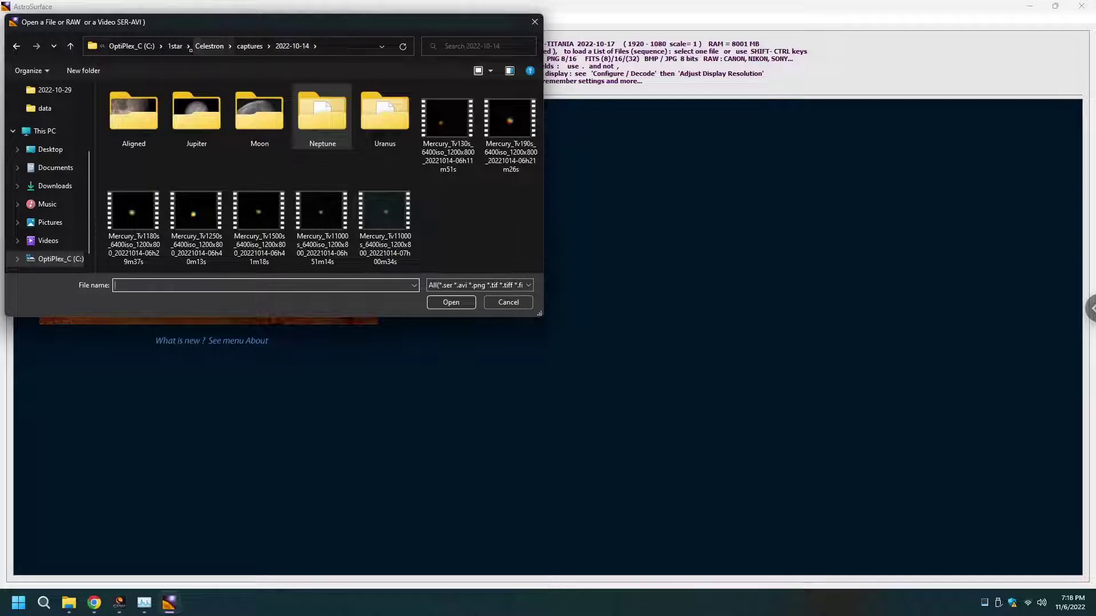
pyautogui.click(250, 45)
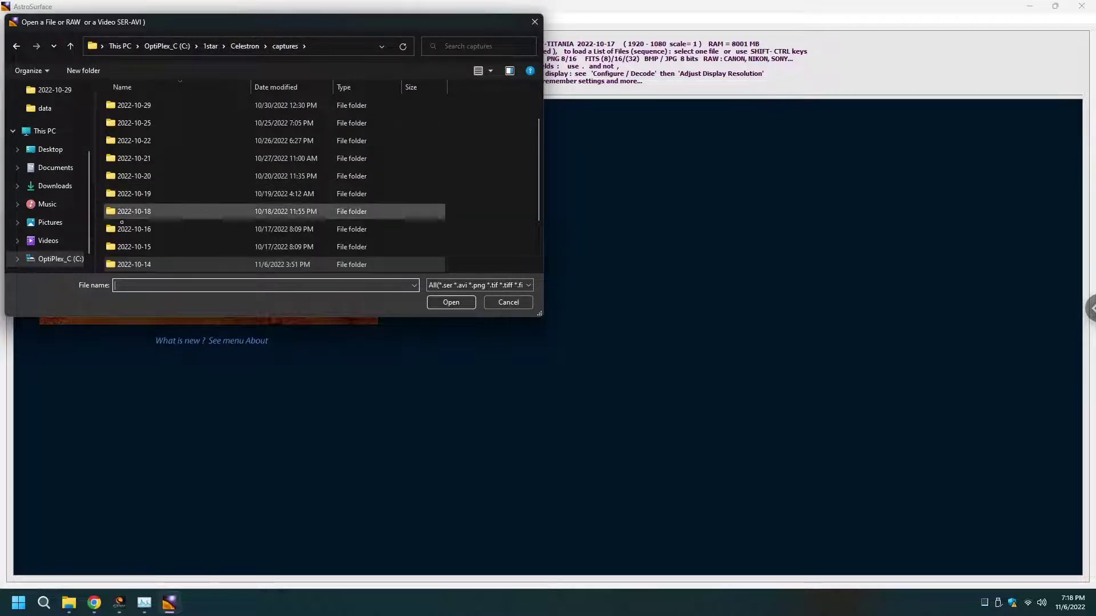
pyautogui.scroll(-2, 274, 228)
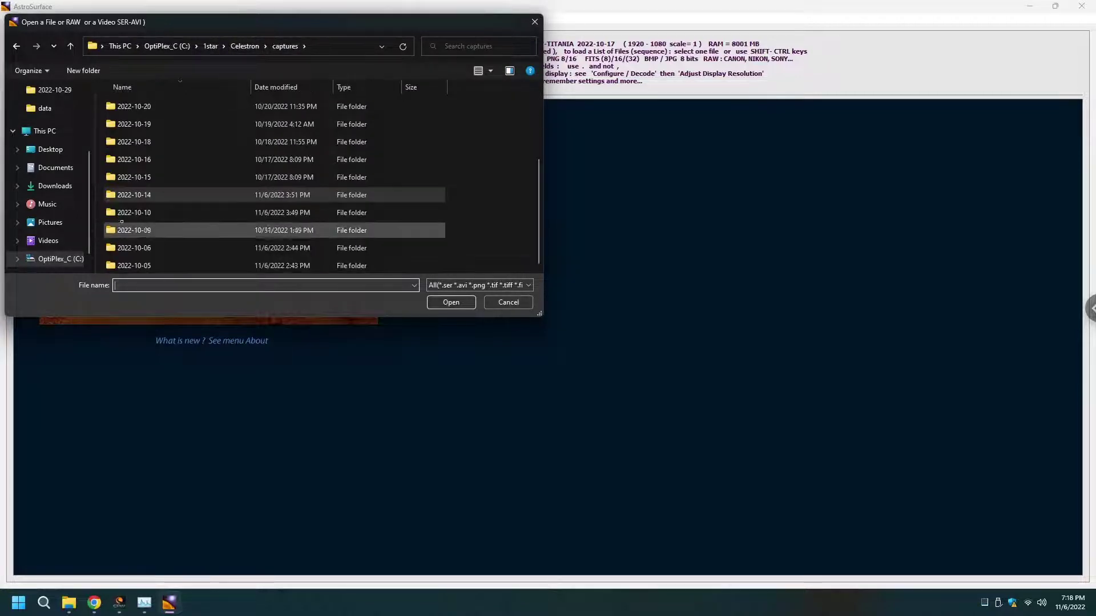
pyautogui.doubleClick(110, 264)
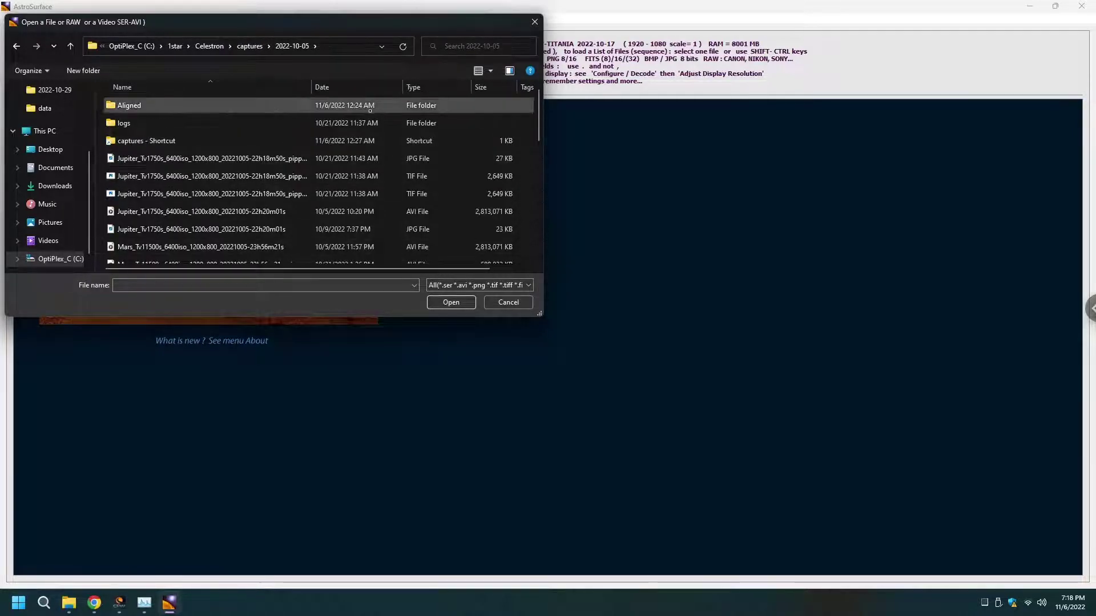
pyautogui.click(420, 88)
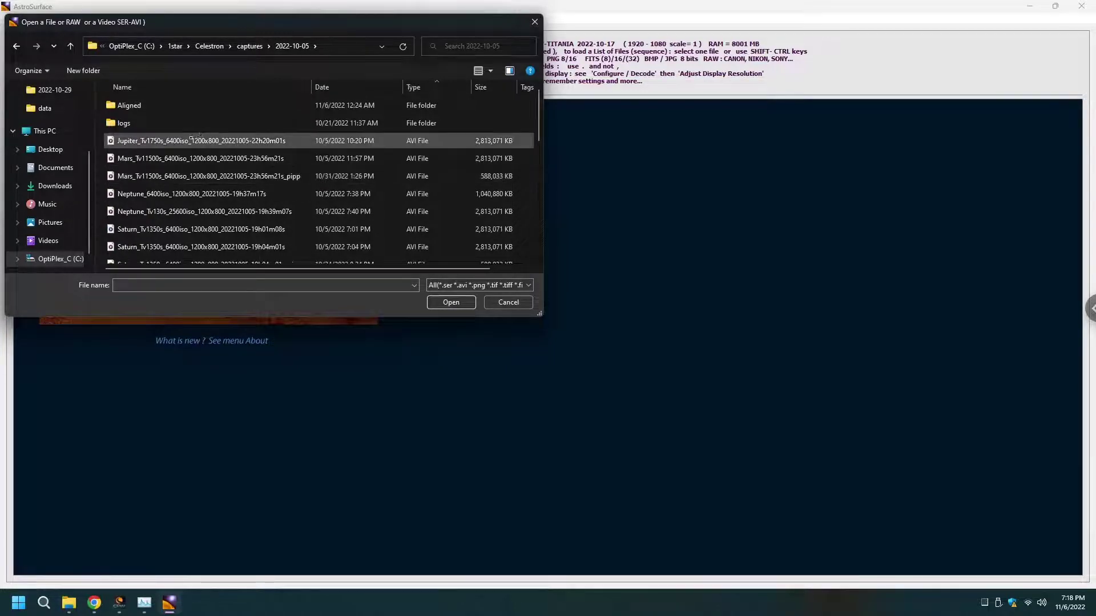
pyautogui.click(166, 140)
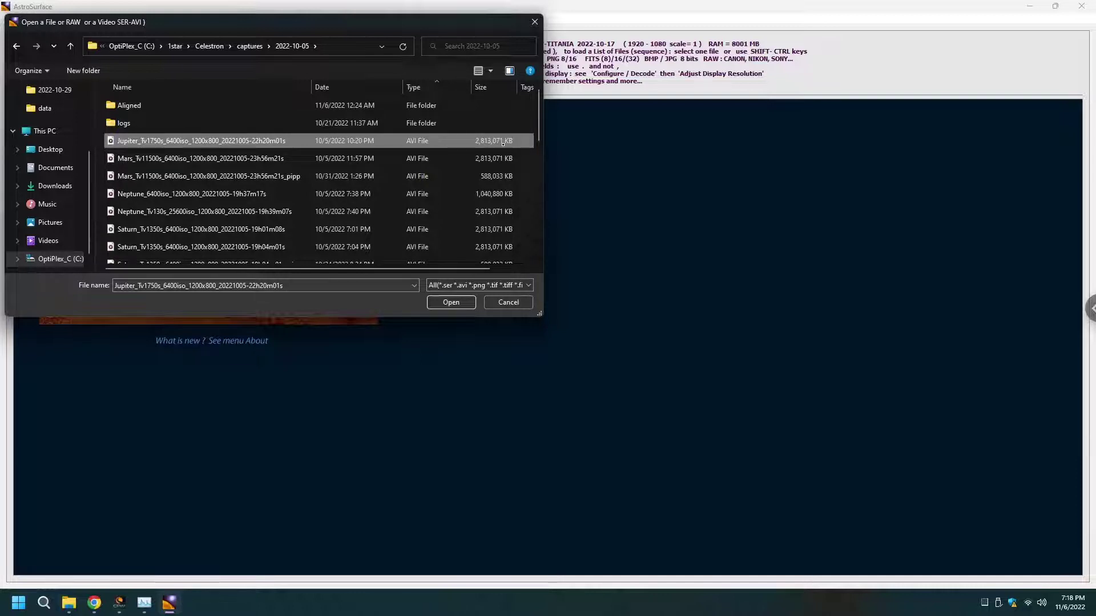
pyautogui.click(451, 303)
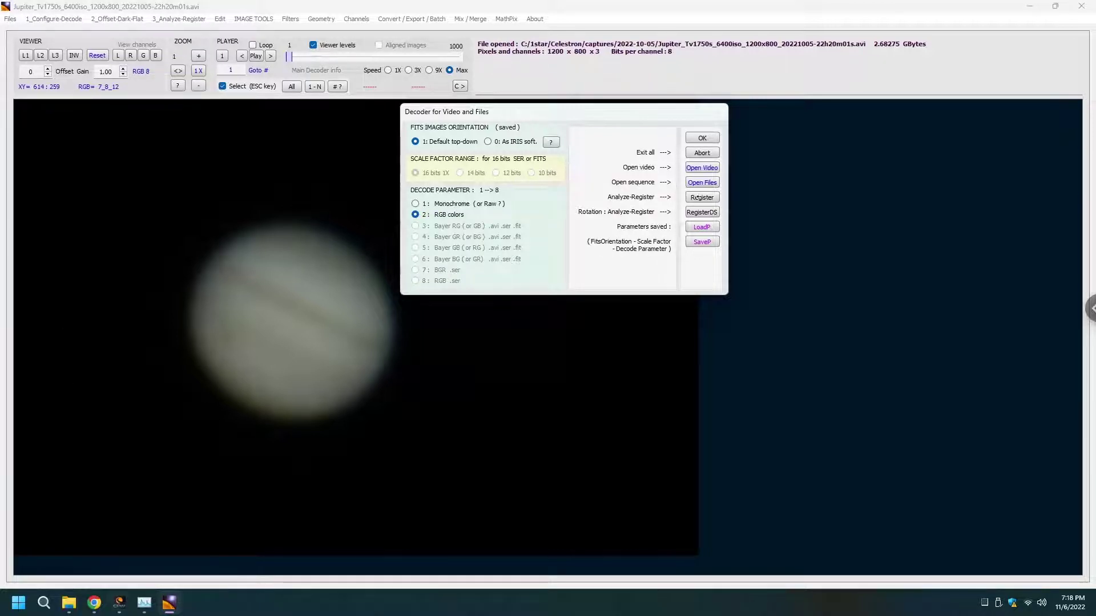
# Accept the RGB decoder settings and proceed to Register.
pyautogui.click(701, 197)
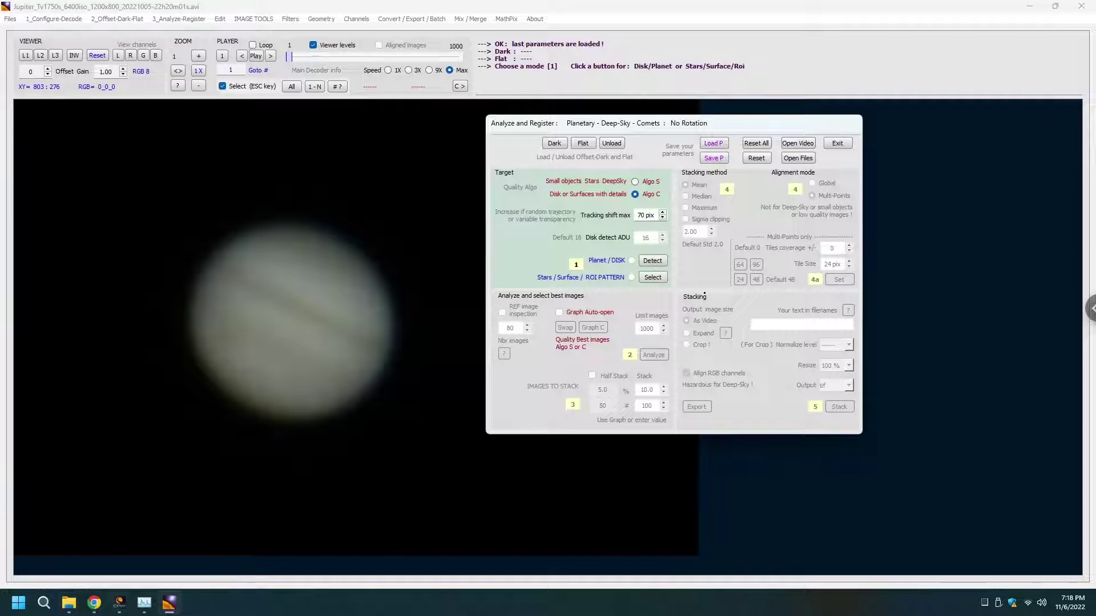
# Detect Jupiter, set it as the DISK target, and quality-analyze all 1000 frames.
pyautogui.click(652, 260)
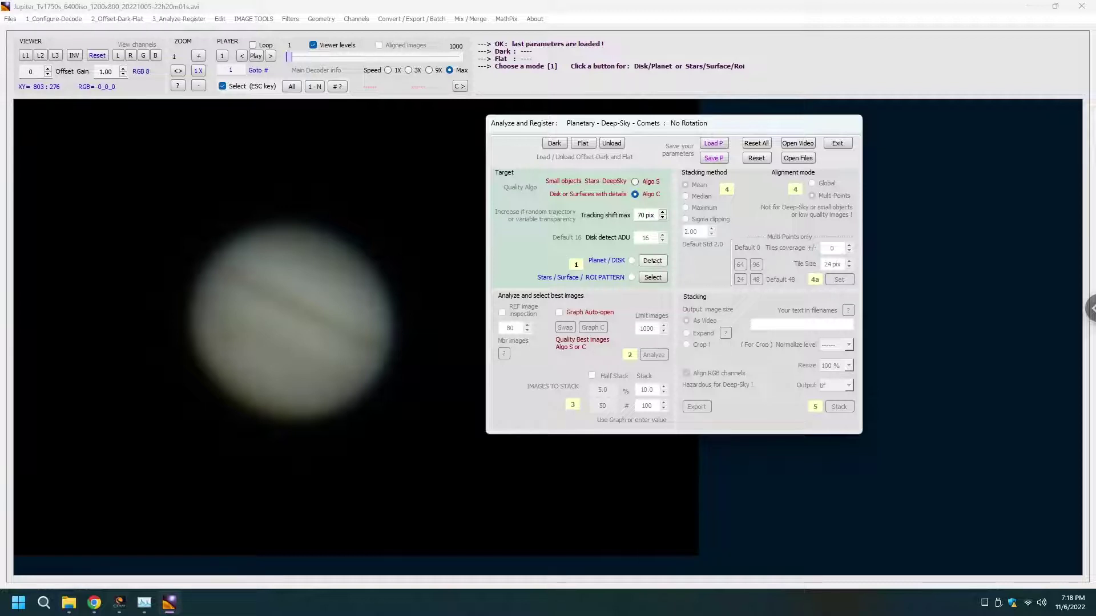
pyautogui.doubleClick(290, 323)
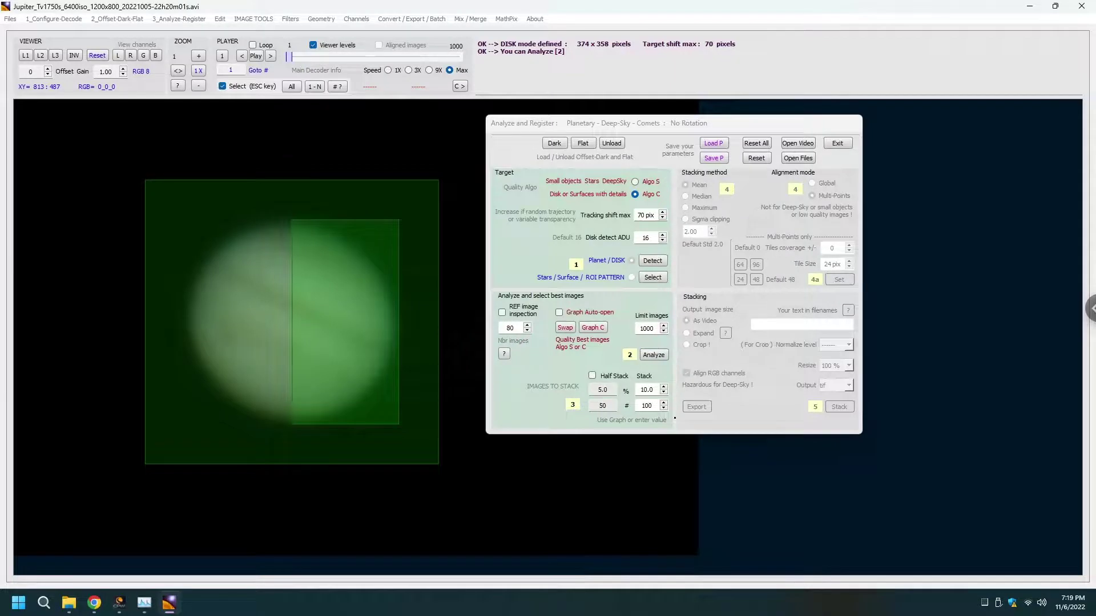
pyautogui.click(653, 355)
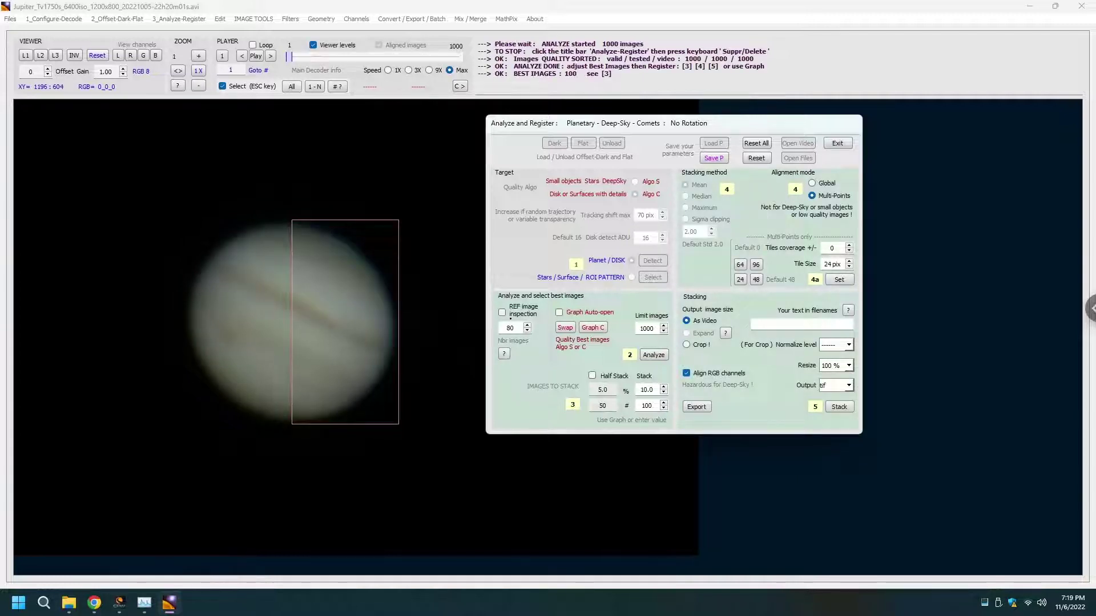
# Raise the Algo C graph threshold so only the best 99 frames (9.9%) remain.
pyautogui.click(559, 312)
pyautogui.click(559, 312)
pyautogui.click(589, 328)
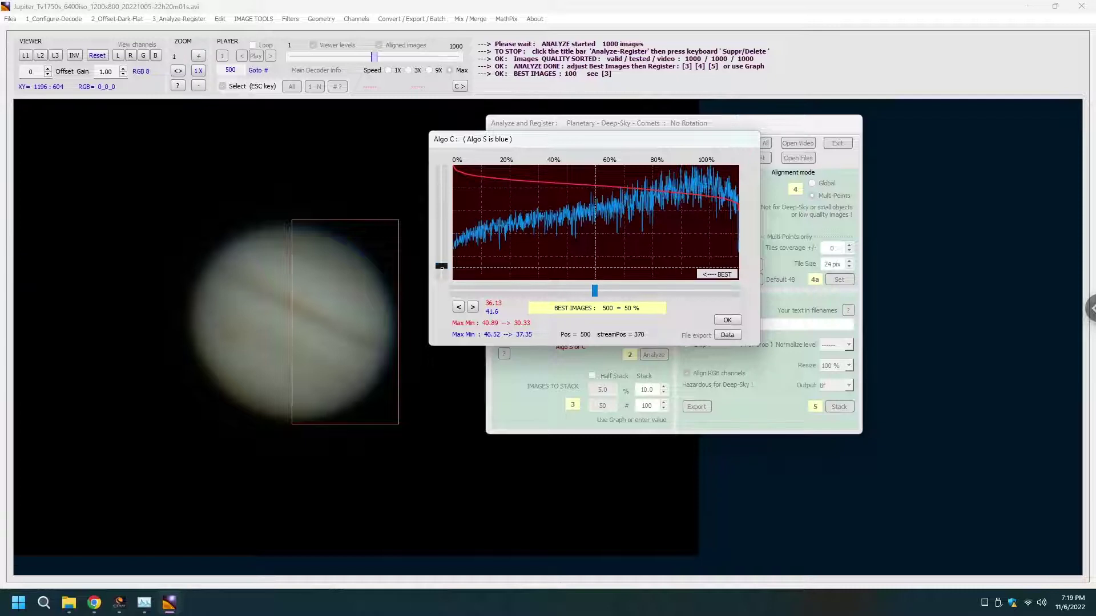
pyautogui.moveTo(441, 265); pyautogui.dragTo(441, 217)
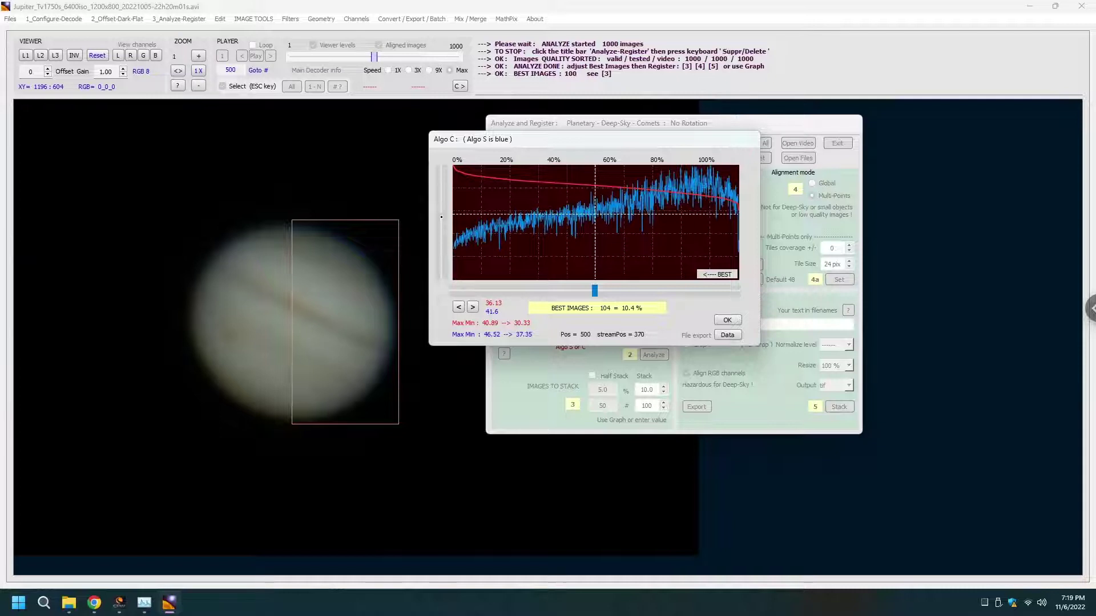
pyautogui.moveTo(441, 217); pyautogui.dragTo(441, 217)
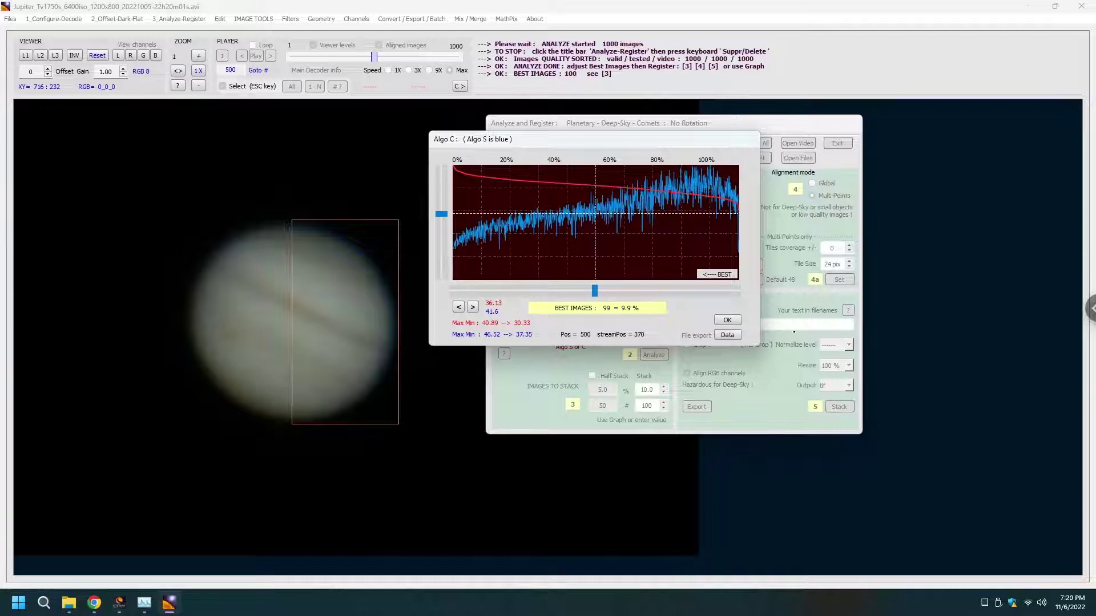
pyautogui.press('Return')
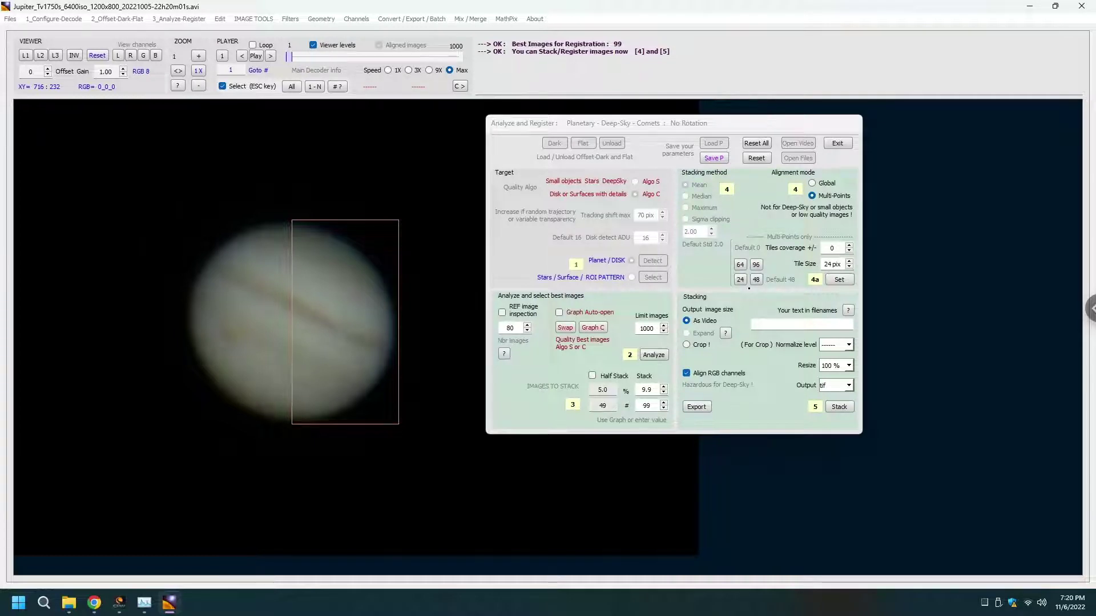
# Stack the 99 best frames with 48 px tiles to TIF and send it to the editor.
pyautogui.click(756, 279)
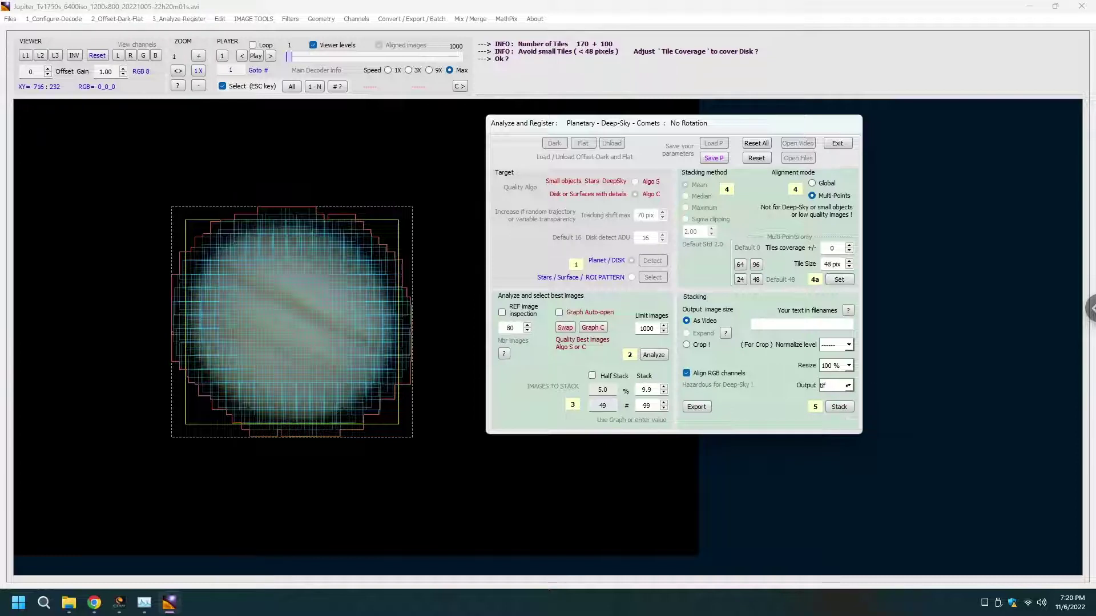
pyautogui.click(849, 386)
pyautogui.click(849, 386)
pyautogui.click(841, 407)
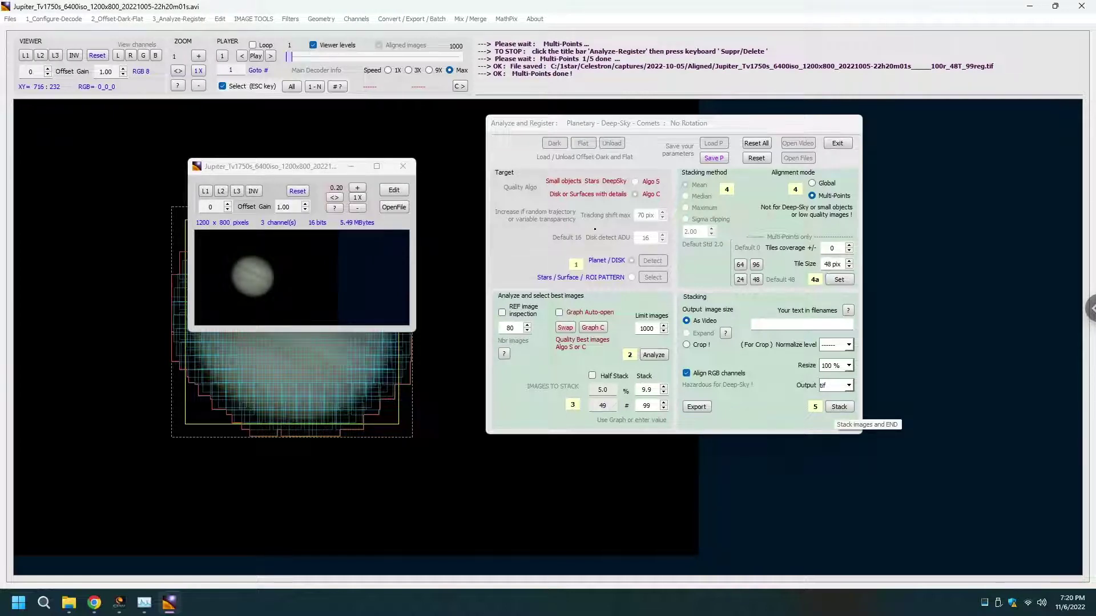
pyautogui.click(394, 191)
pyautogui.click(321, 167)
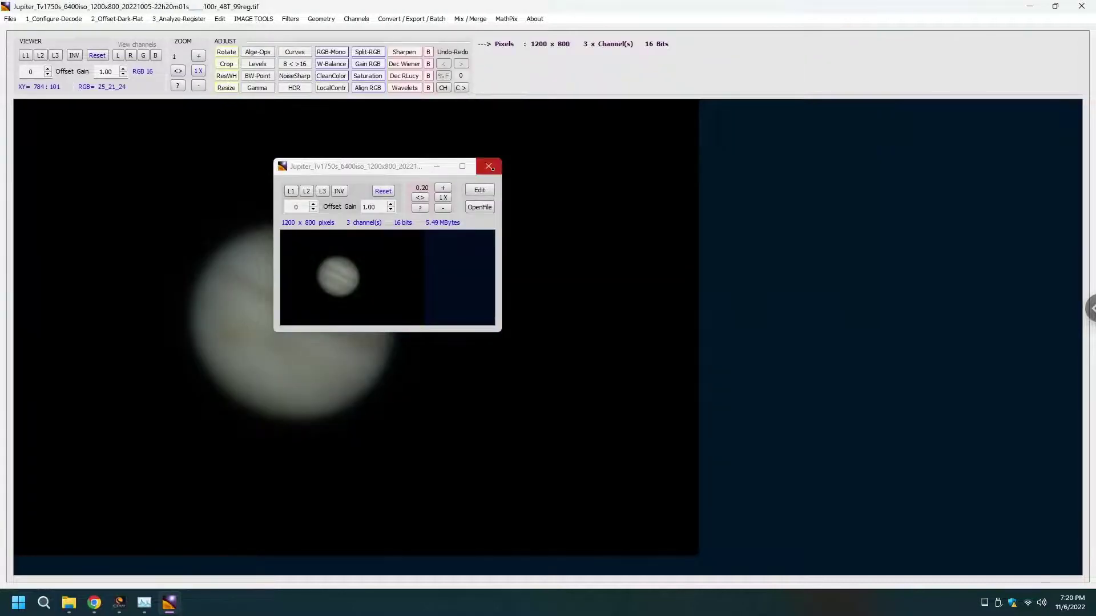
# Apply a 0–36811 ADU levels stretch with gamma lowered to 92.
pyautogui.click(489, 166)
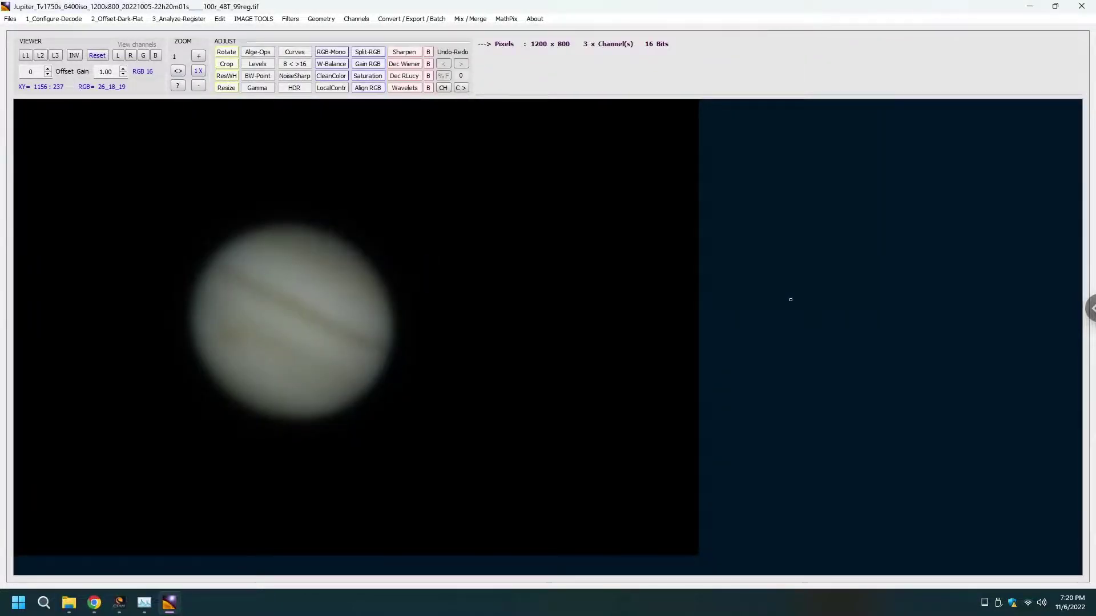
pyautogui.moveTo(548, 6)
pyautogui.click(258, 64)
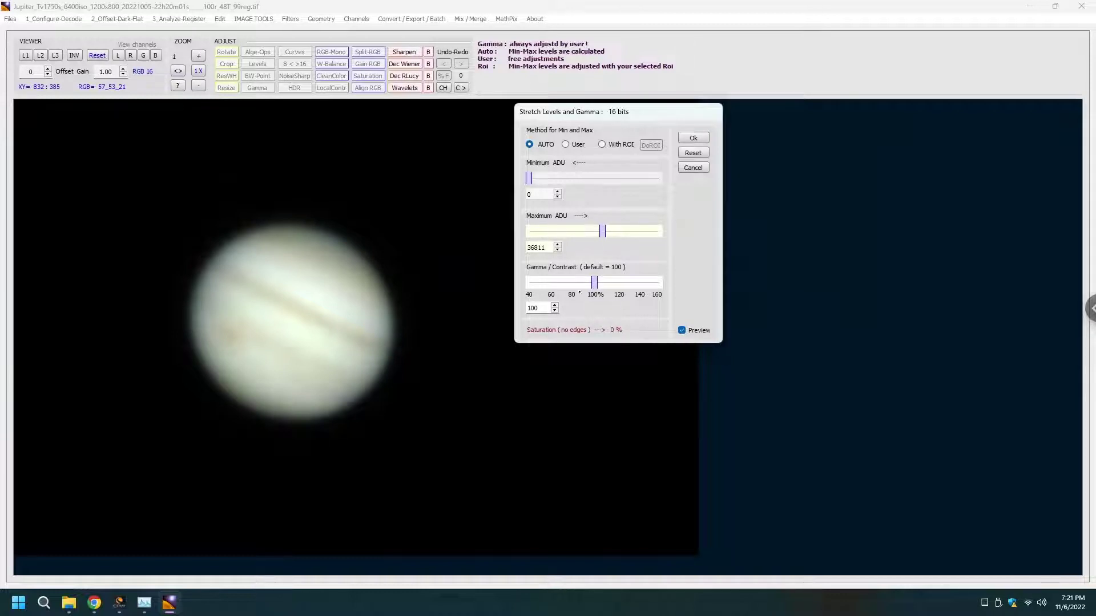
pyautogui.moveTo(595, 284); pyautogui.dragTo(585, 283)
pyautogui.click(692, 138)
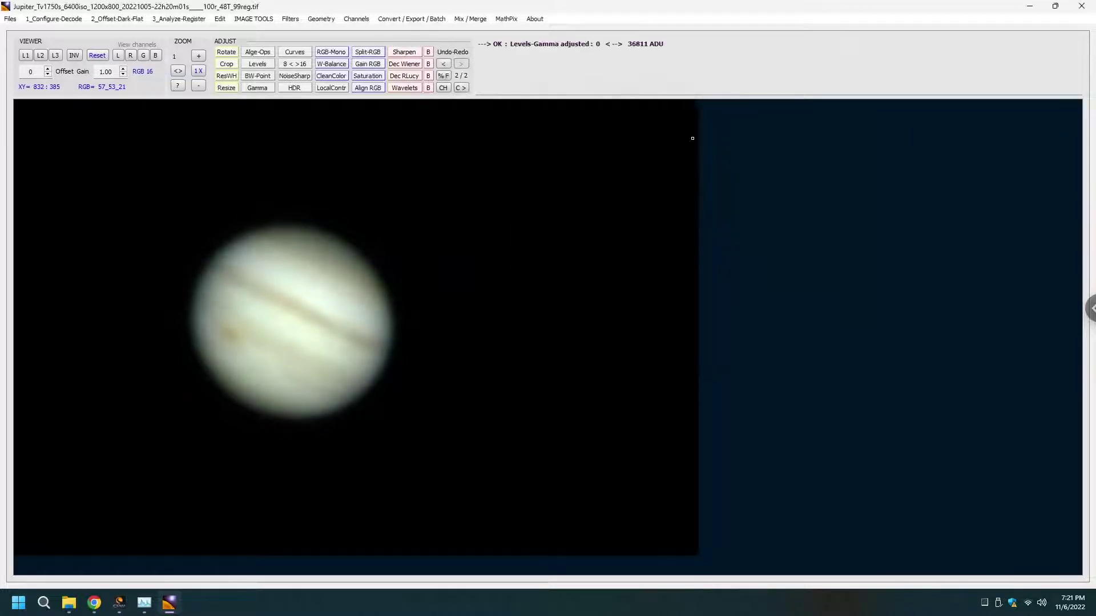
# Auto-align RGB on an ROI around Jupiter, shifting red -0.25 px and blue +0.25 px.
pyautogui.click(375, 88)
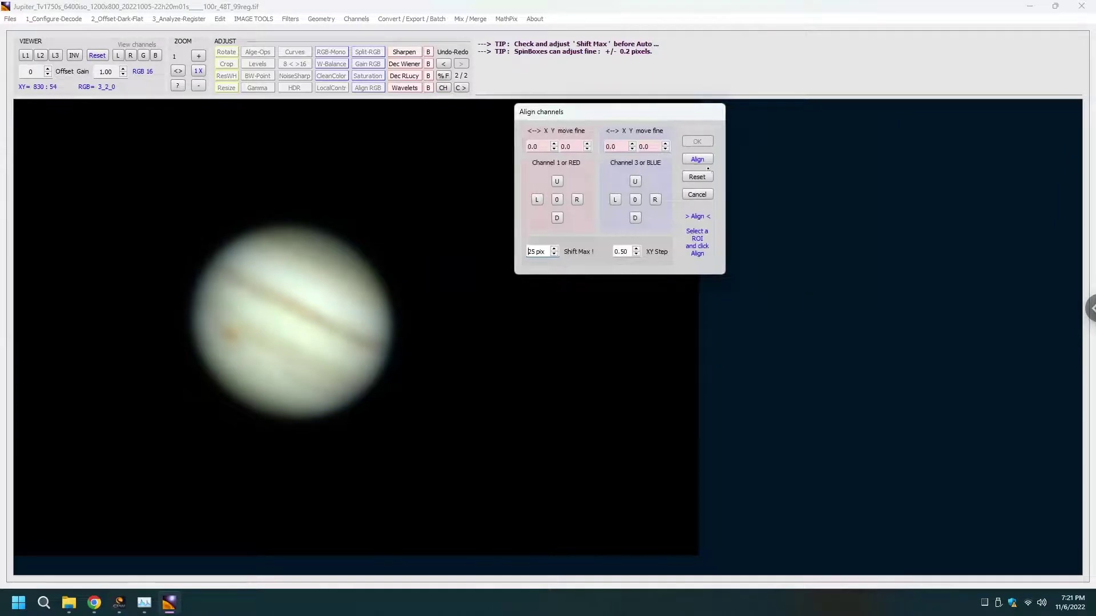
pyautogui.moveTo(180, 225); pyautogui.dragTo(407, 423)
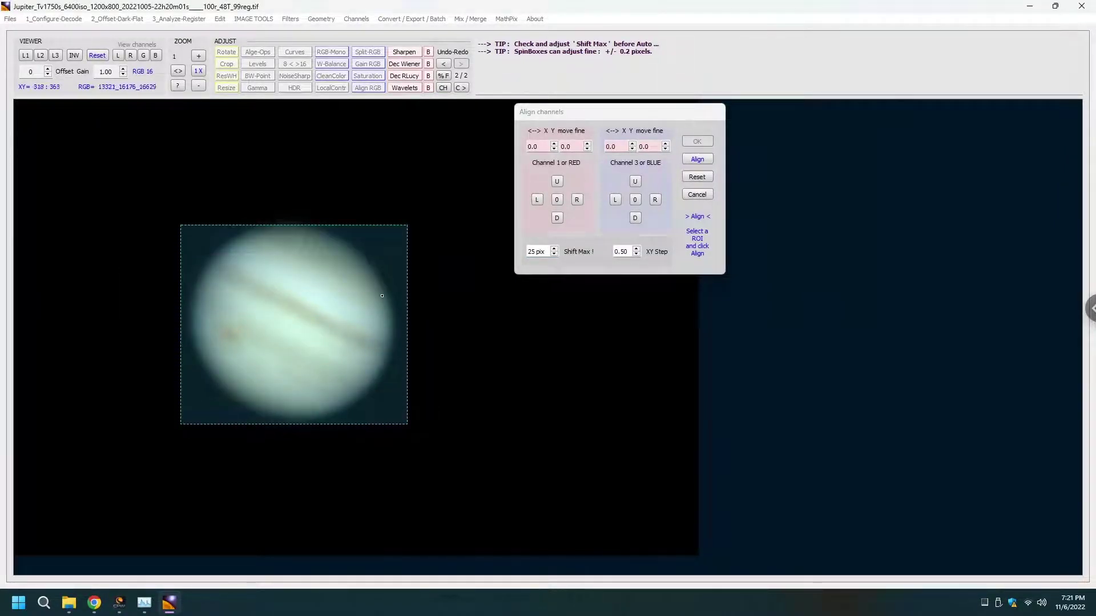
pyautogui.click(698, 159)
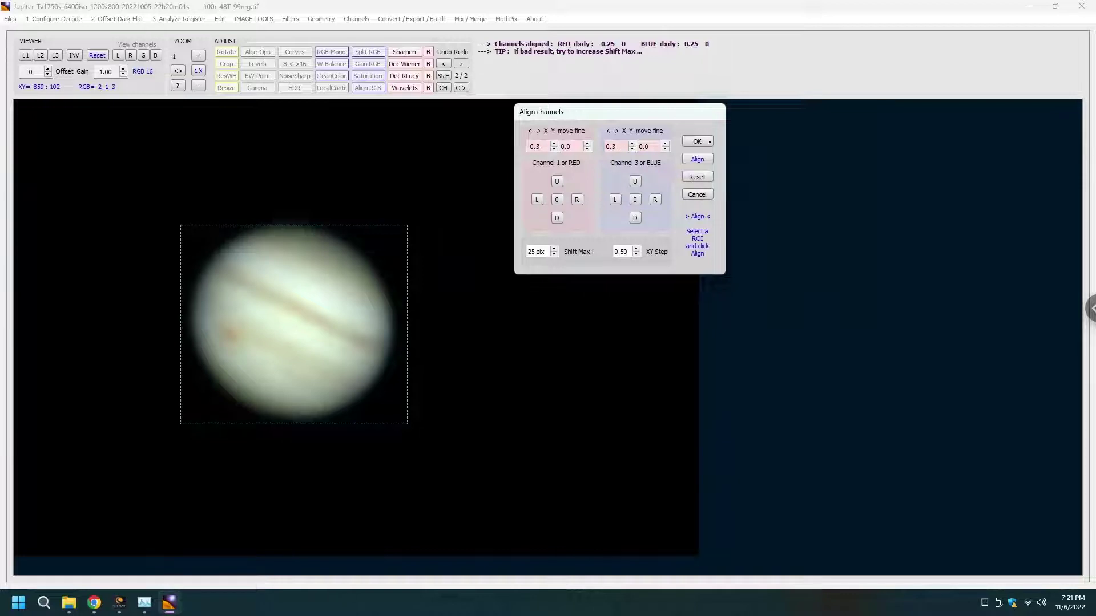
# Confirm the RGB alignment, then reset Wavelets, set noise prefilter near 1.0 and raise HF size.
pyautogui.click(697, 141)
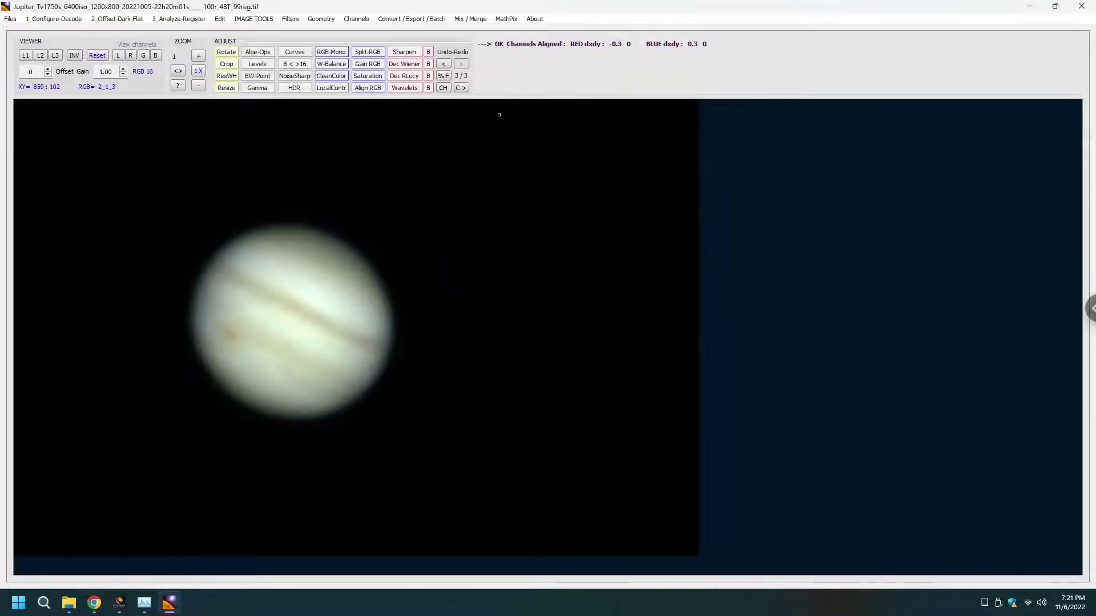
pyautogui.click(403, 88)
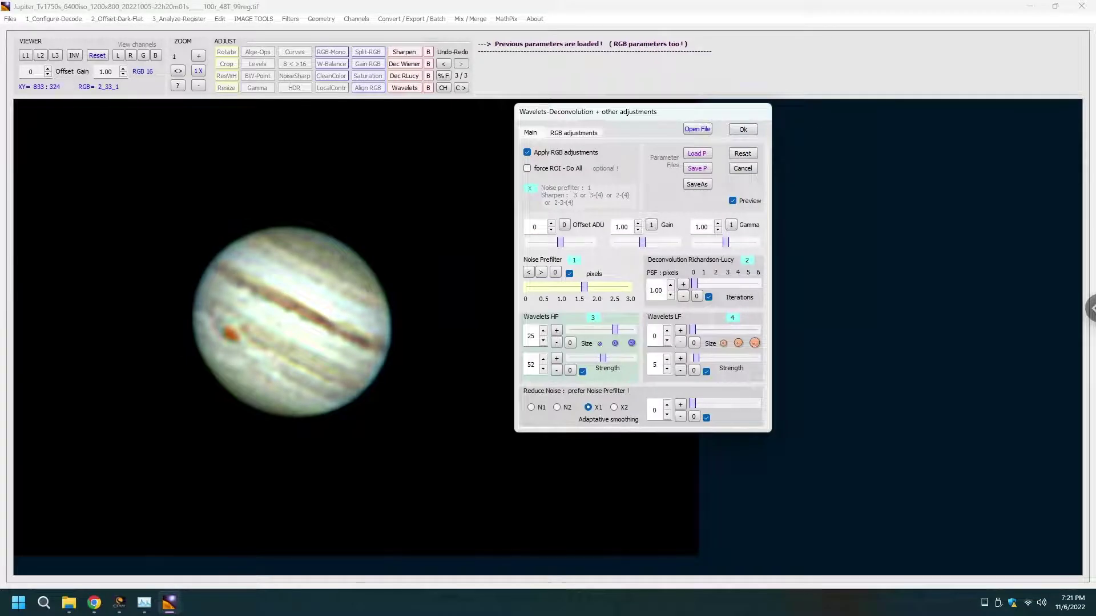
pyautogui.click(743, 153)
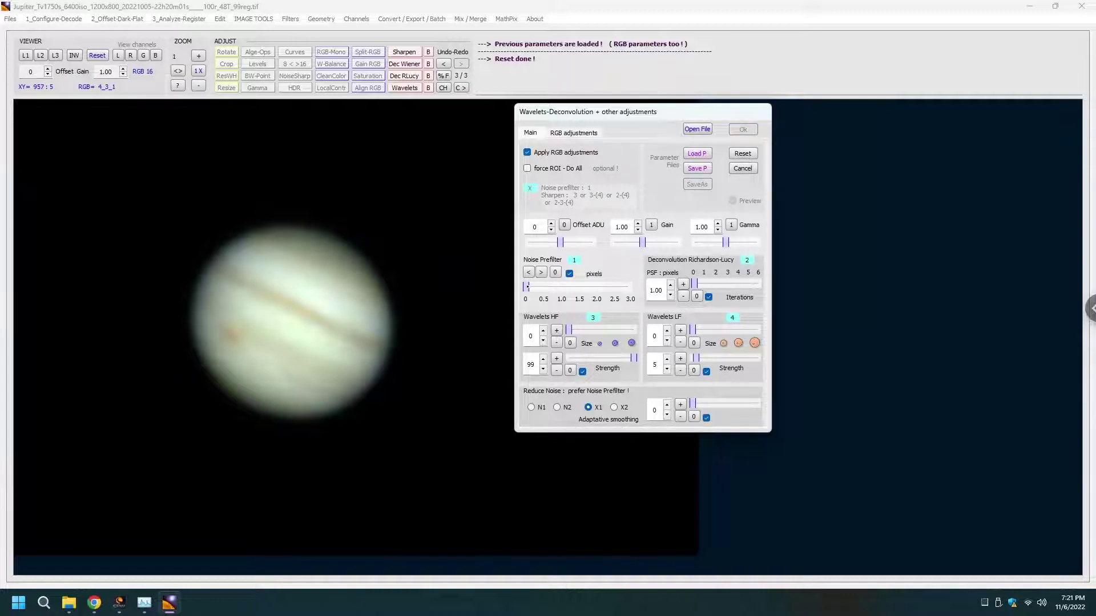
pyautogui.moveTo(527, 286); pyautogui.dragTo(559, 286)
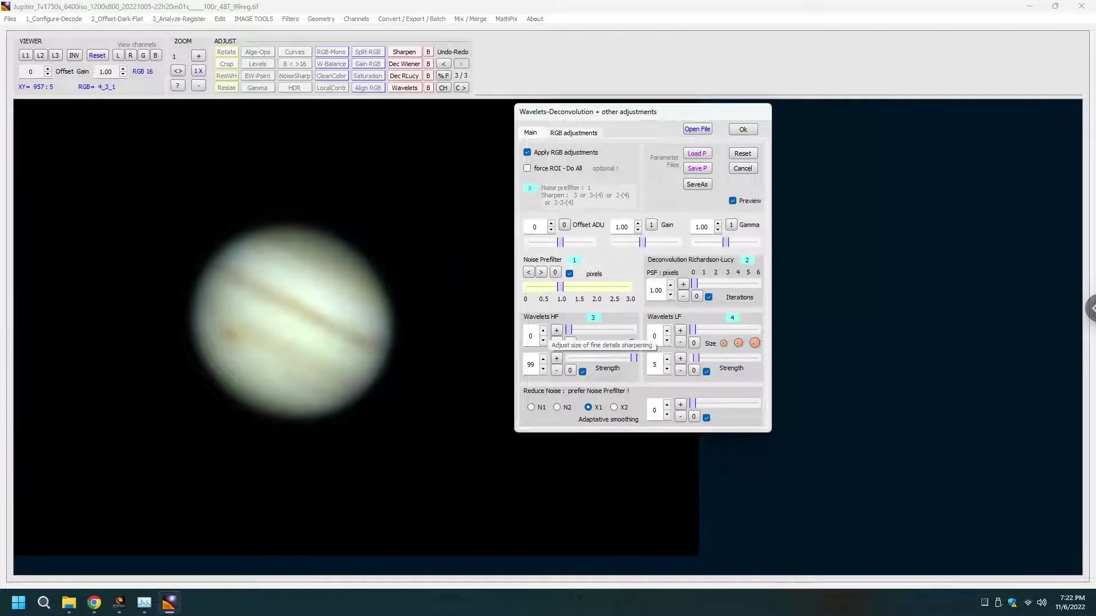
pyautogui.click(557, 330)
# Step the Wavelets HF size up toward 20.
pyautogui.click(557, 330)
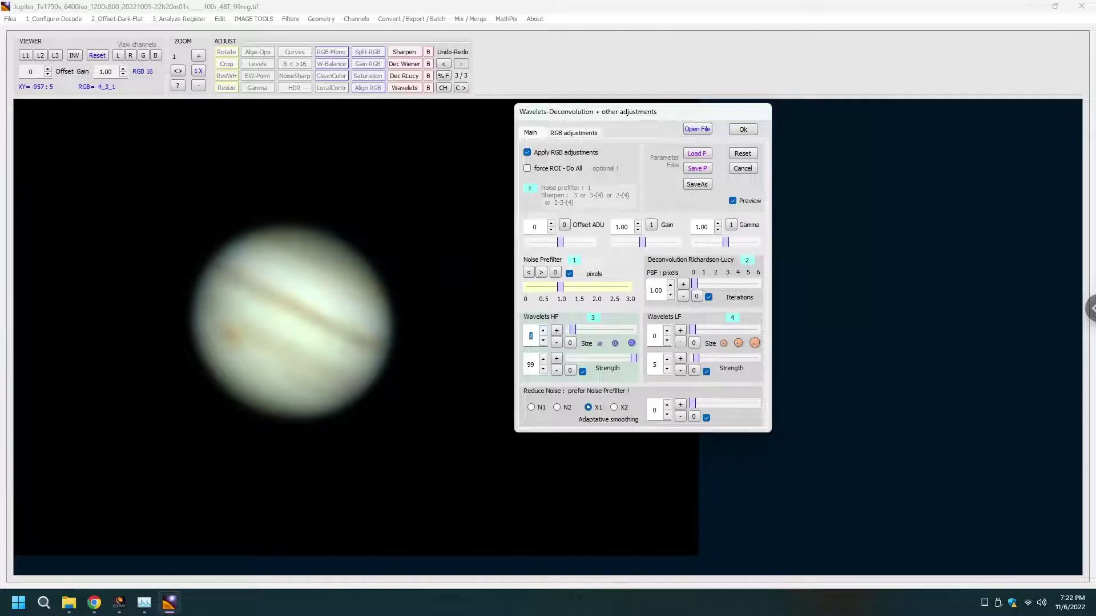
pyautogui.click(556, 331)
pyautogui.click(557, 331)
pyautogui.click(557, 330)
pyautogui.click(556, 331)
pyautogui.click(557, 330)
pyautogui.click(556, 330)
pyautogui.click(556, 331)
pyautogui.click(557, 330)
pyautogui.click(557, 330)
pyautogui.click(556, 330)
pyautogui.click(557, 331)
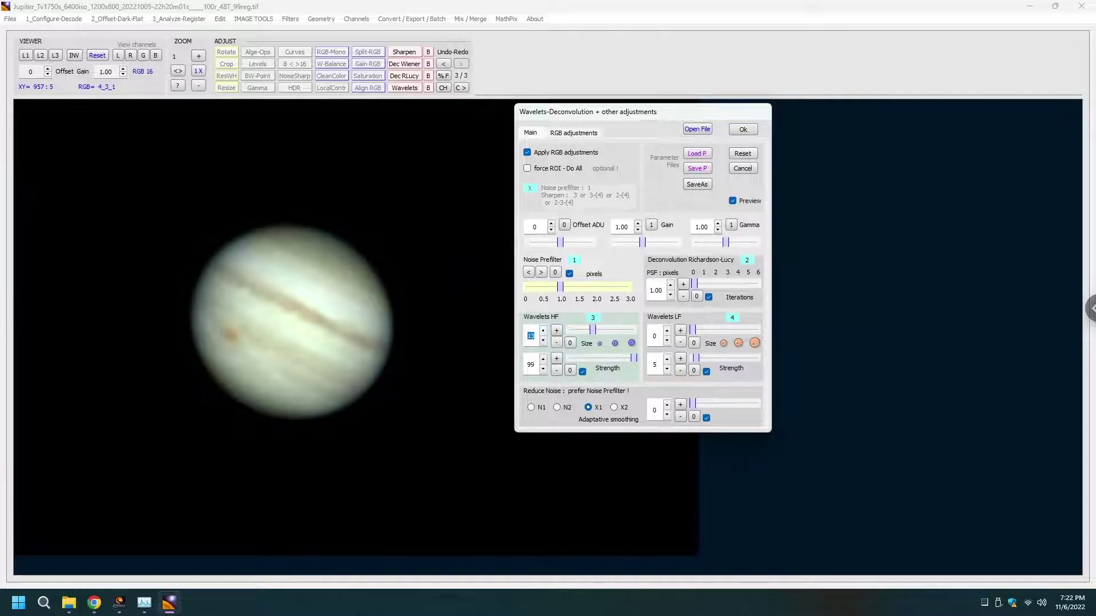
pyautogui.press('Up')
pyautogui.press('Up')
pyautogui.press('Up')
pyautogui.press('Up')
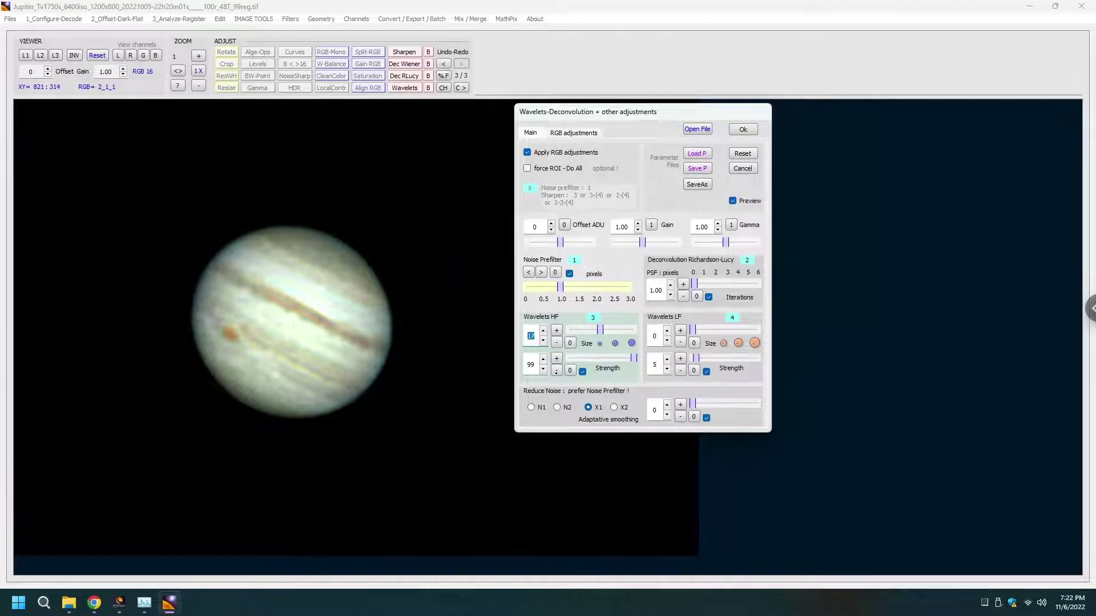
# Lower HF strength to 46, raise the noise prefilter slightly, and bring HF size to 20.
pyautogui.press('Tab')
pyautogui.press('Down')
pyautogui.press('Down')
pyautogui.press('Down')
pyautogui.press('Down')
pyautogui.press('Down')
pyautogui.press('Down')
pyautogui.press('Down')
pyautogui.press('Down')
pyautogui.press('Down')
pyautogui.press('Down')
pyautogui.press('Down')
pyautogui.press('Down')
pyautogui.press('Down')
pyautogui.press('Down')
pyautogui.press('Down')
pyautogui.press('Down')
pyautogui.press('Down')
pyautogui.press('Down')
pyautogui.press('Down')
pyautogui.press('Down')
pyautogui.press('Down')
pyautogui.press('Down')
pyautogui.press('Down')
pyautogui.press('Down')
pyautogui.press('Down')
pyautogui.press('Down')
pyautogui.press('Down')
pyautogui.press('Down')
pyautogui.press('Down')
pyautogui.press('Down')
pyautogui.press('Down')
pyautogui.press('Down')
pyautogui.press('Down')
pyautogui.press('Down')
pyautogui.press('Down')
pyautogui.press('Down')
pyautogui.press('Down')
pyautogui.press('Down')
pyautogui.press('Down')
pyautogui.press('Down')
pyautogui.press('Down')
pyautogui.press('Down')
pyautogui.press('Down')
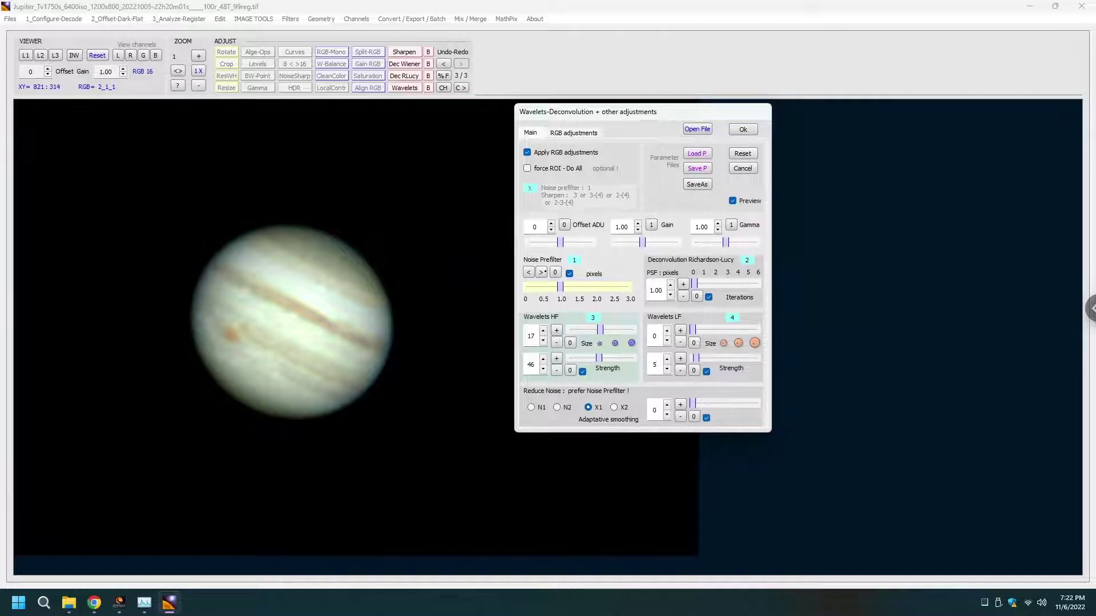
pyautogui.click(541, 273)
pyautogui.click(541, 272)
pyautogui.click(541, 272)
pyautogui.press('Up')
pyautogui.press('Up')
pyautogui.press('Up')
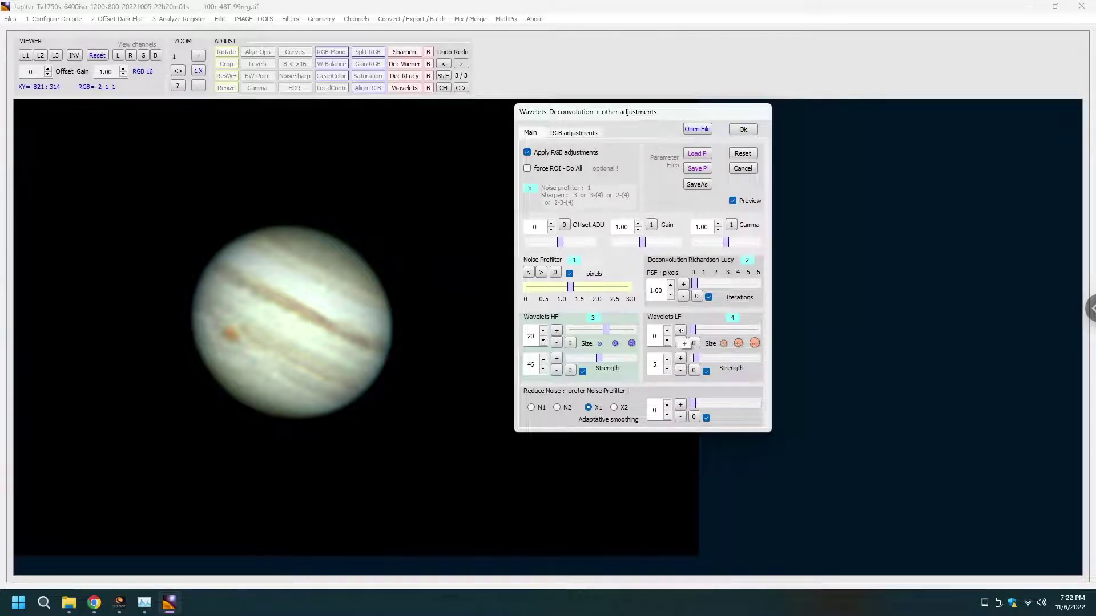
# Raise the Wavelets LF size to 18.
pyautogui.click(681, 330)
pyautogui.click(681, 330)
pyautogui.click(681, 331)
pyautogui.click(681, 330)
pyautogui.click(681, 330)
pyautogui.click(681, 330)
pyautogui.click(681, 330)
pyautogui.click(681, 331)
# Try a higher LF strength, return it to 5, and strengthen the noise prefilter to about 1.8.
pyautogui.click(680, 358)
pyautogui.click(680, 358)
pyautogui.click(680, 358)
pyautogui.click(680, 358)
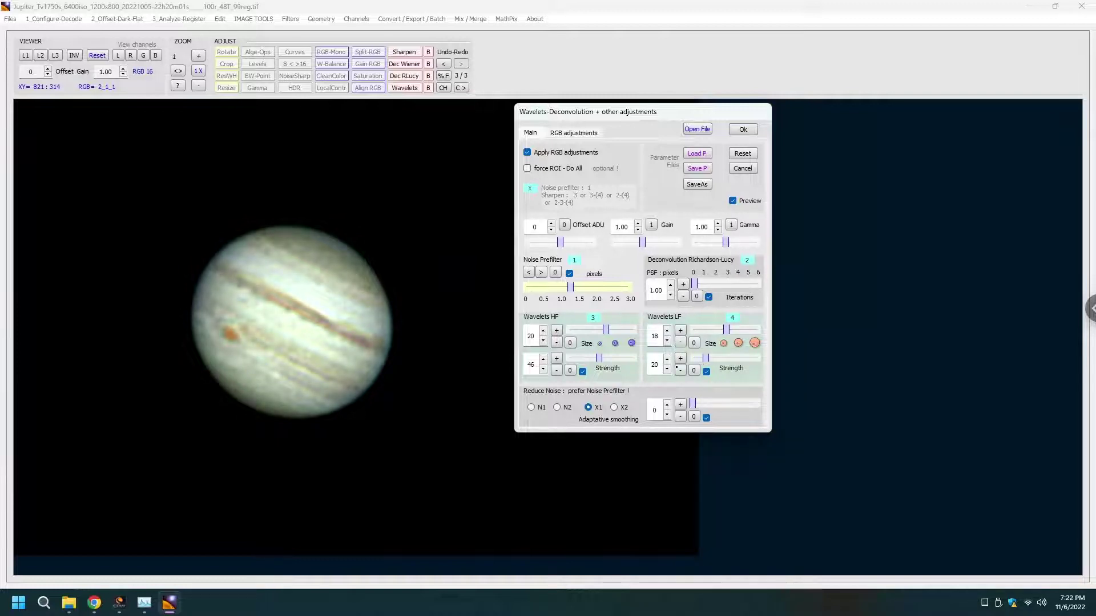
pyautogui.click(680, 369)
pyautogui.click(679, 369)
pyautogui.click(680, 369)
pyautogui.moveTo(570, 287)
pyautogui.mouseDown()
pyautogui.moveTo(598, 287)
pyautogui.moveTo(578, 287)
pyautogui.mouseUp()
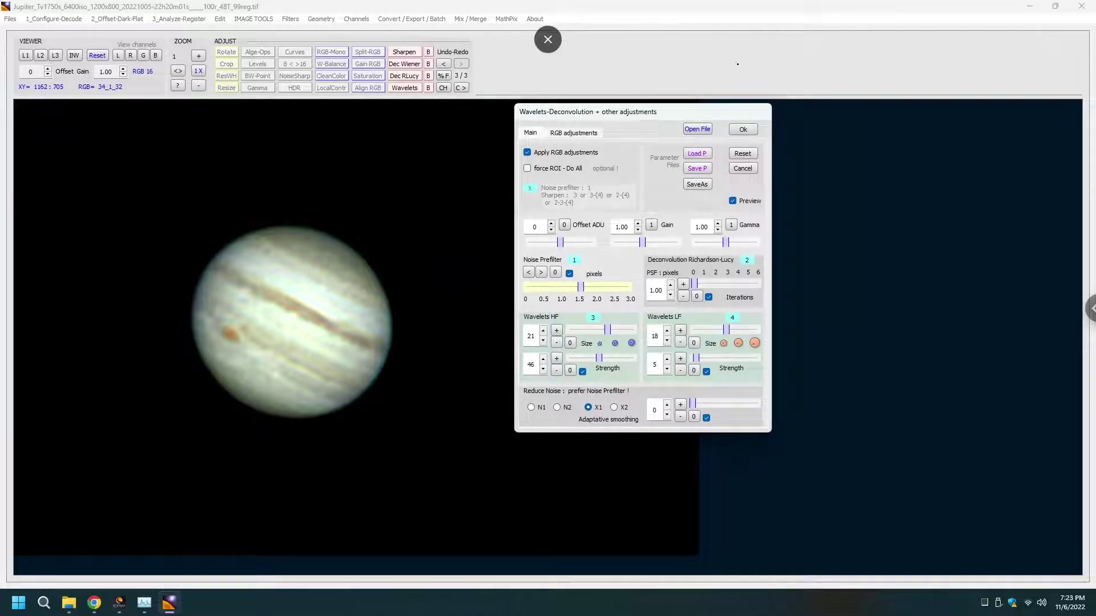
# Apply the wavelet sharpening and save Jupiter as a PNG via Save As: Image or ROI.
pyautogui.click(743, 129)
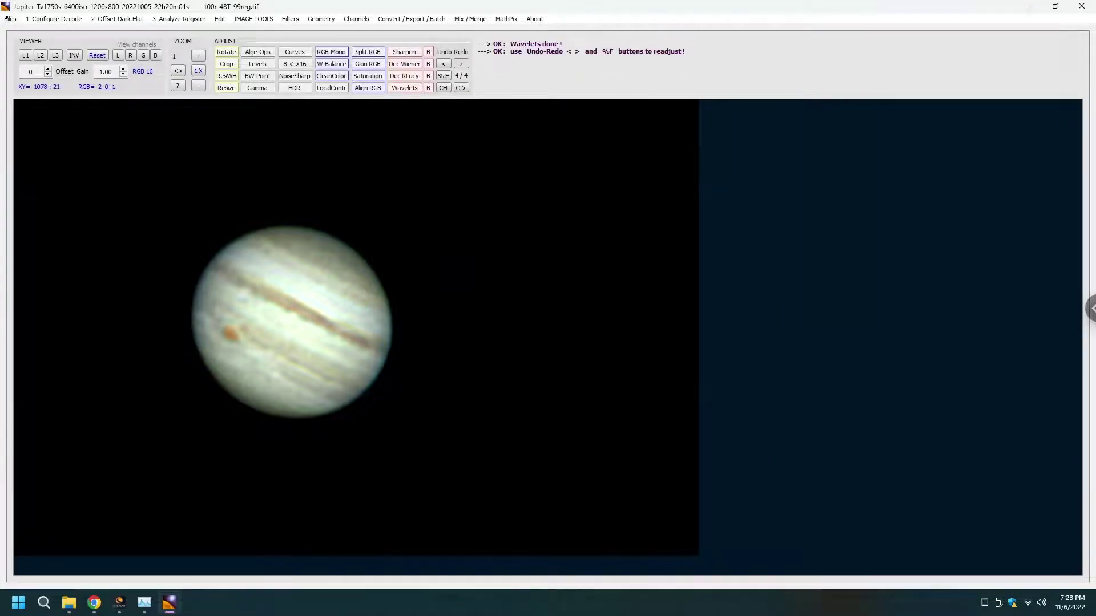
pyautogui.hotkey('alt', 'f')
pyautogui.click(52, 158)
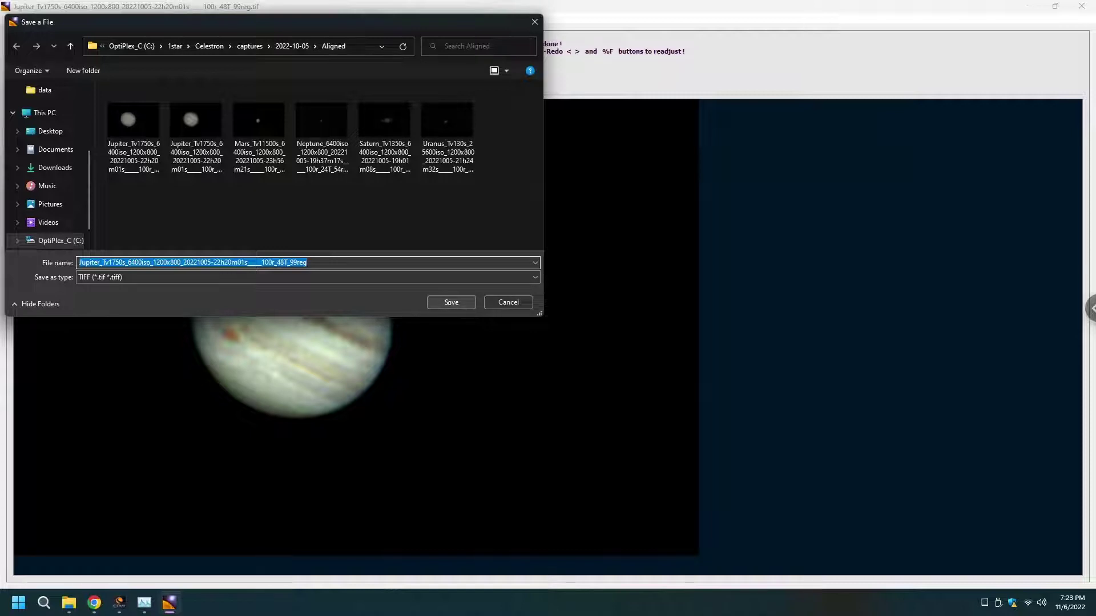
pyautogui.click(538, 278)
pyautogui.click(95, 290)
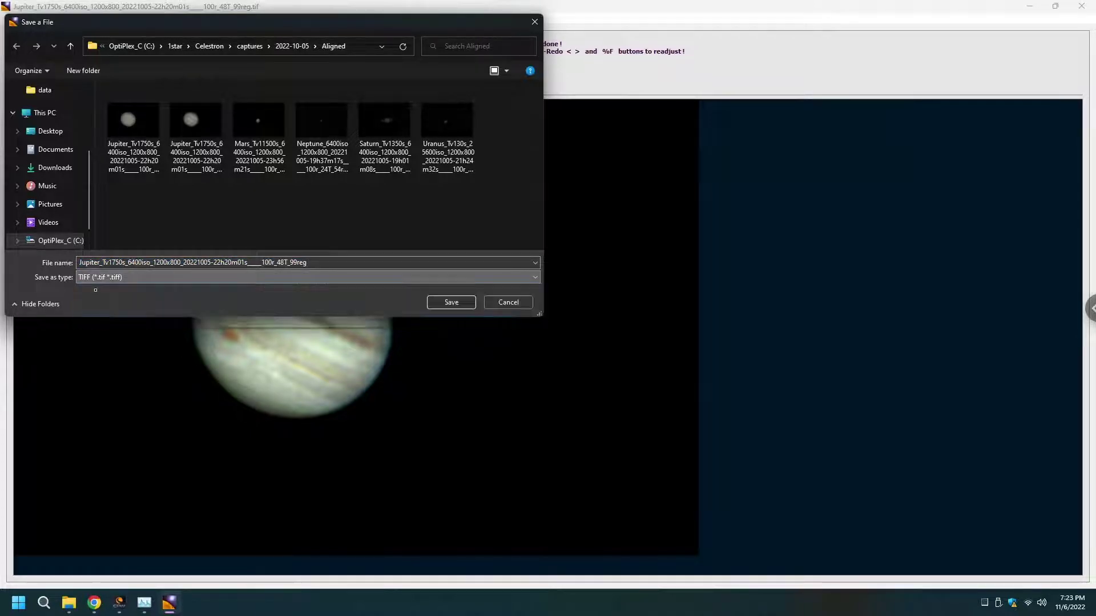
pyautogui.click(443, 303)
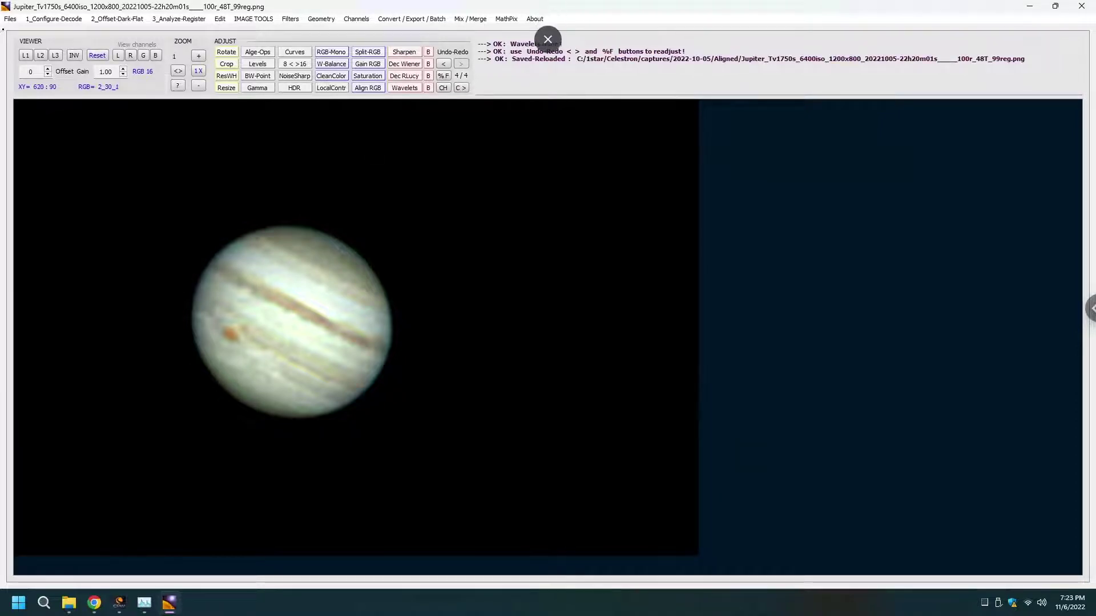
pyautogui.click(11, 19)
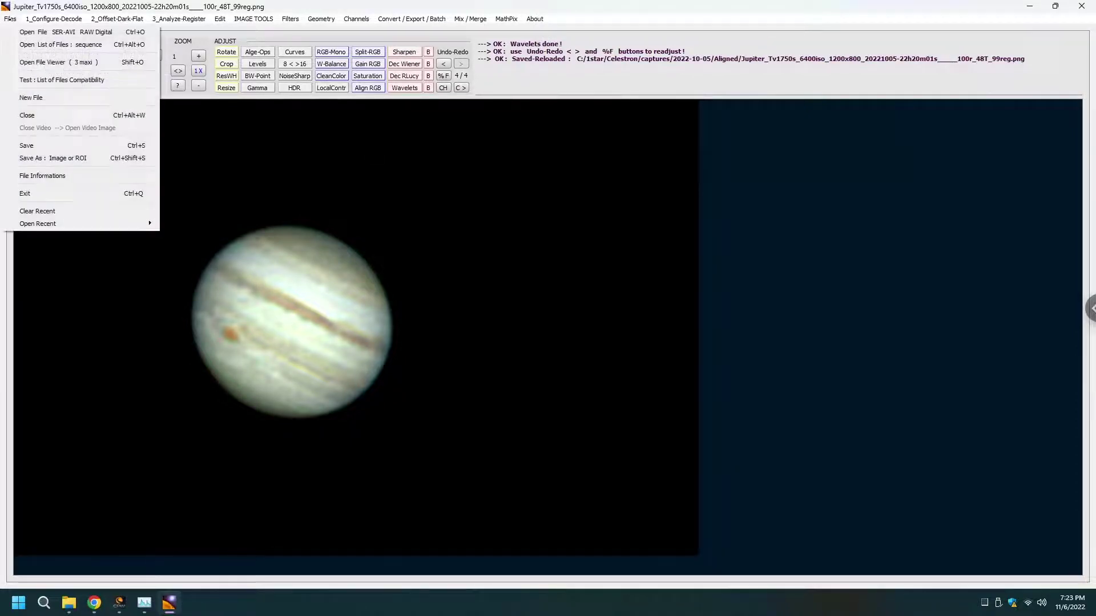
pyautogui.click(42, 32)
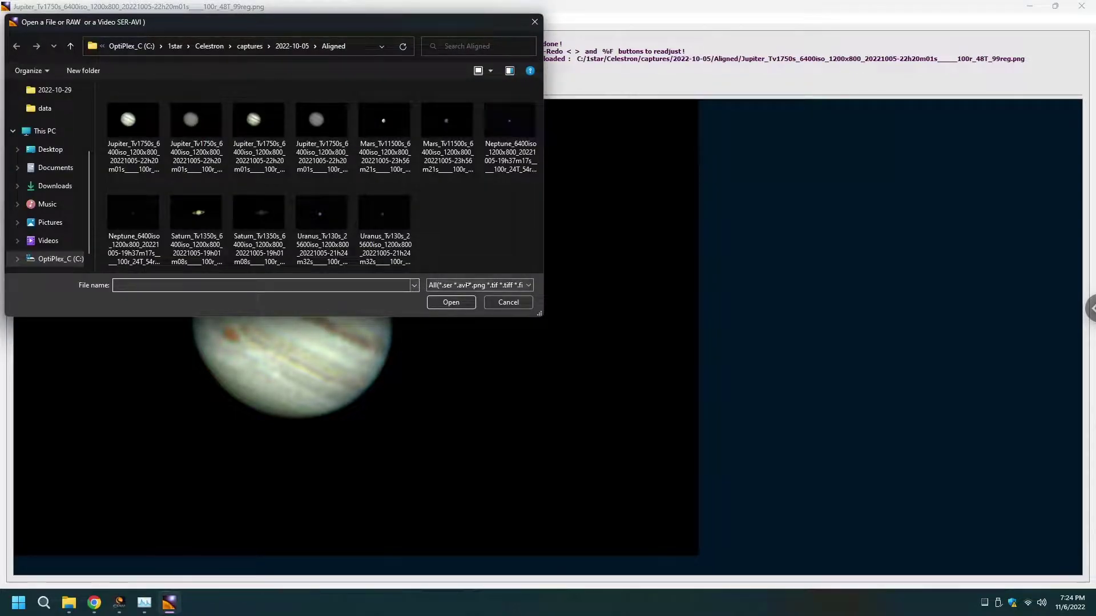
pyautogui.click(456, 285)
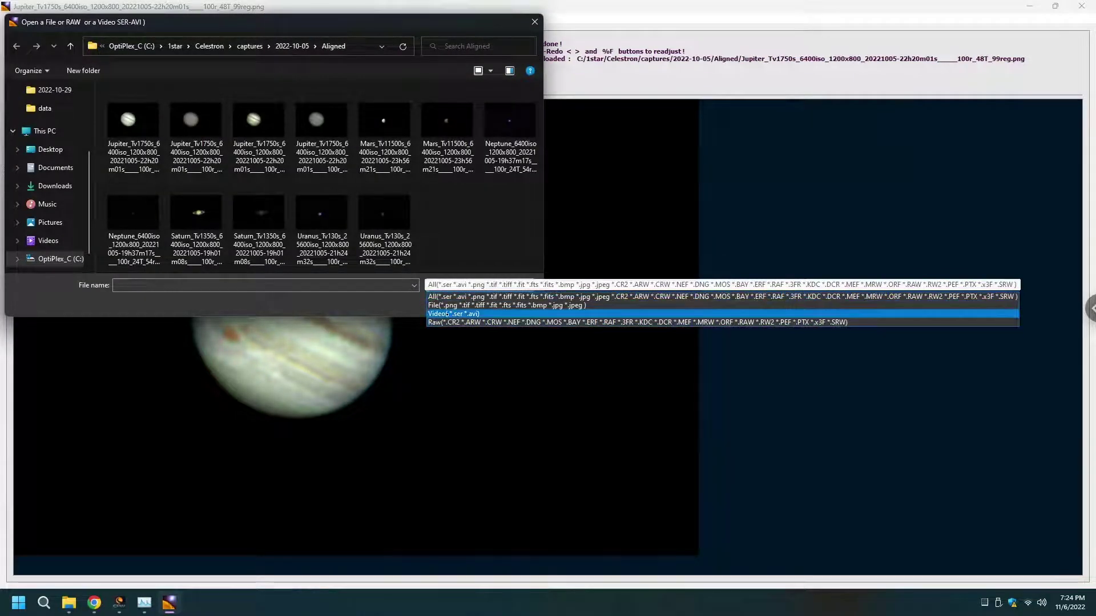
pyautogui.click(450, 313)
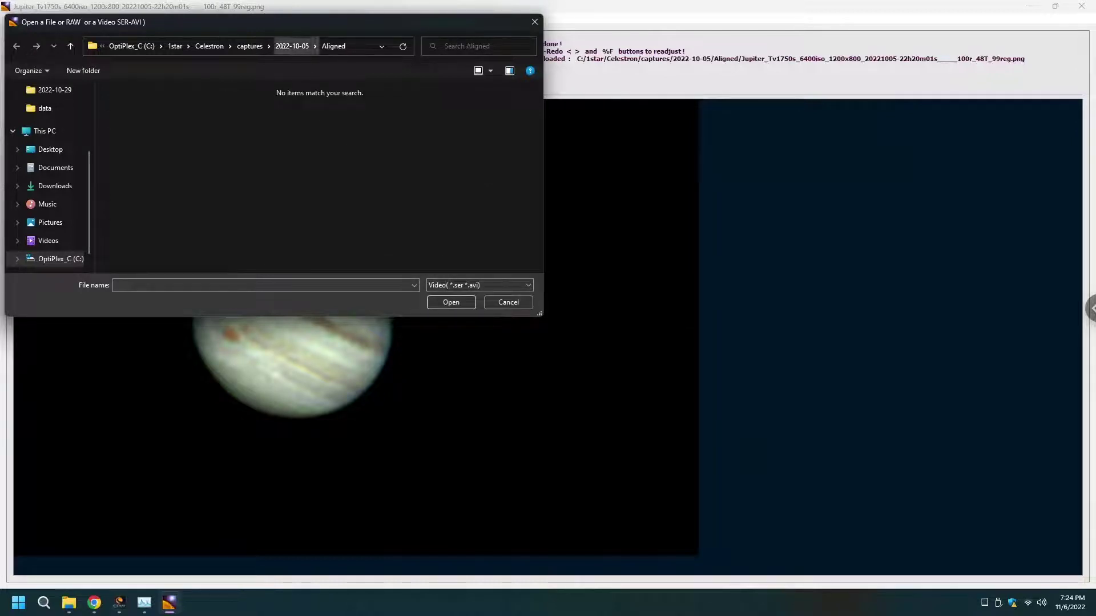
pyautogui.click(292, 46)
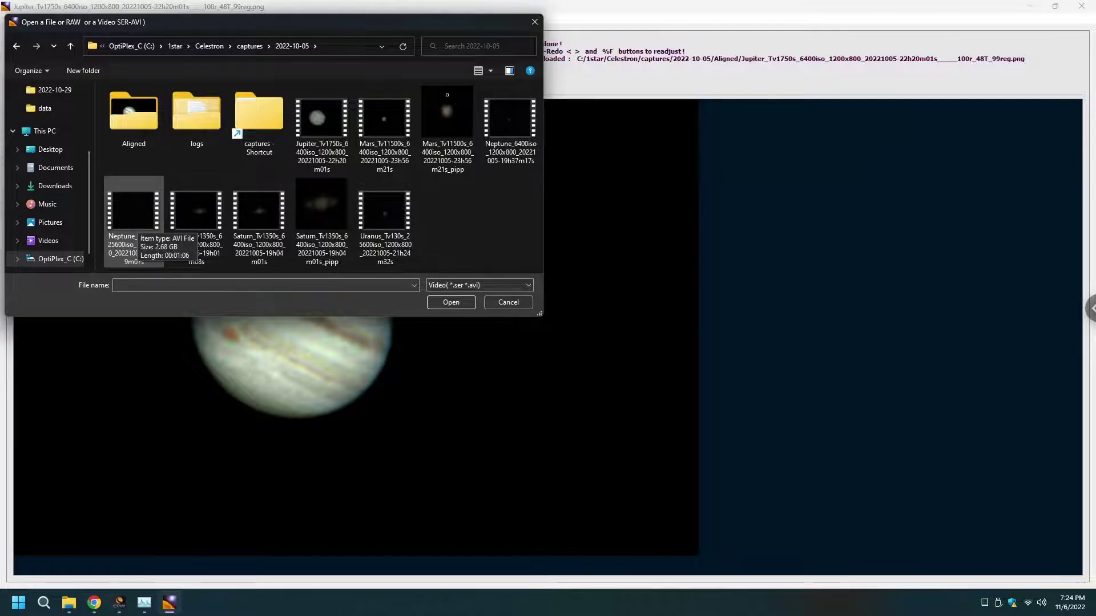
pyautogui.click(523, 116)
pyautogui.click(451, 302)
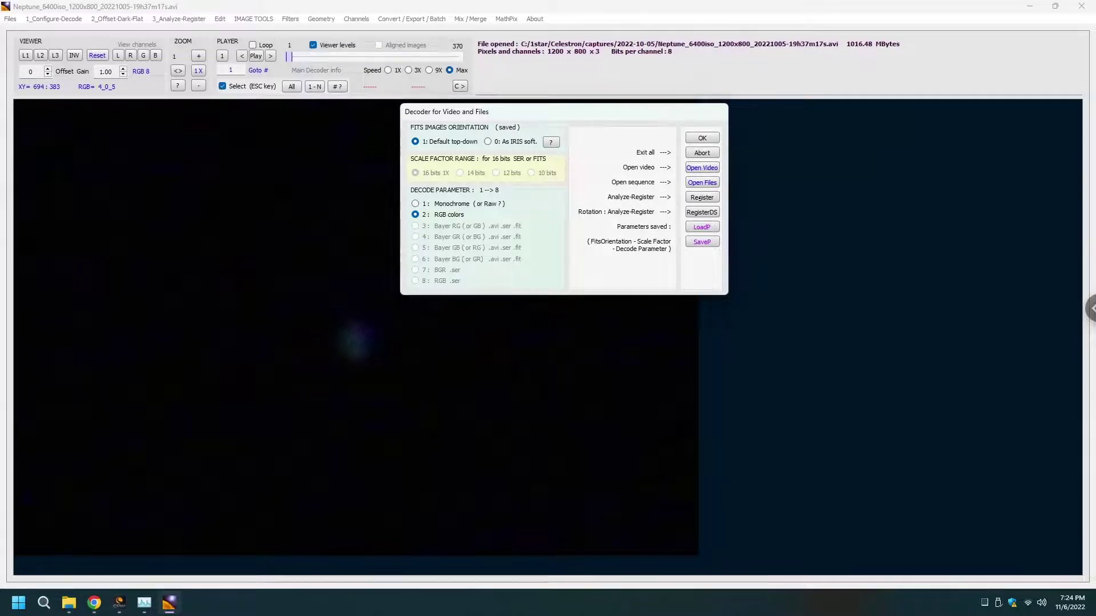
# Detect Neptune's disk, set Stack to 10.5% (39 images), and analyze all 370 frames.
pyautogui.click(708, 197)
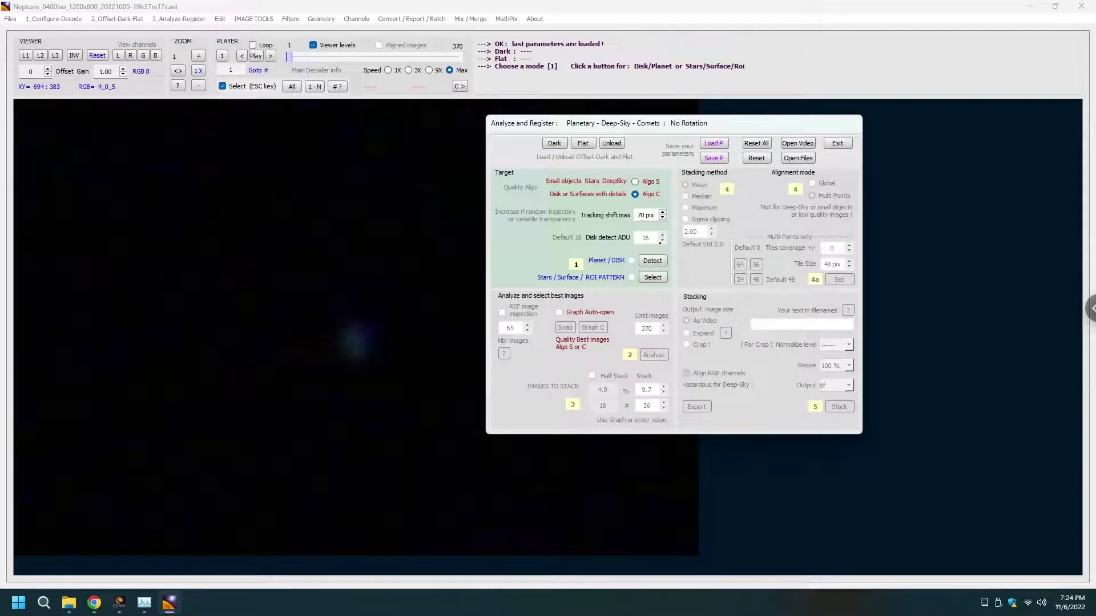
pyautogui.click(653, 261)
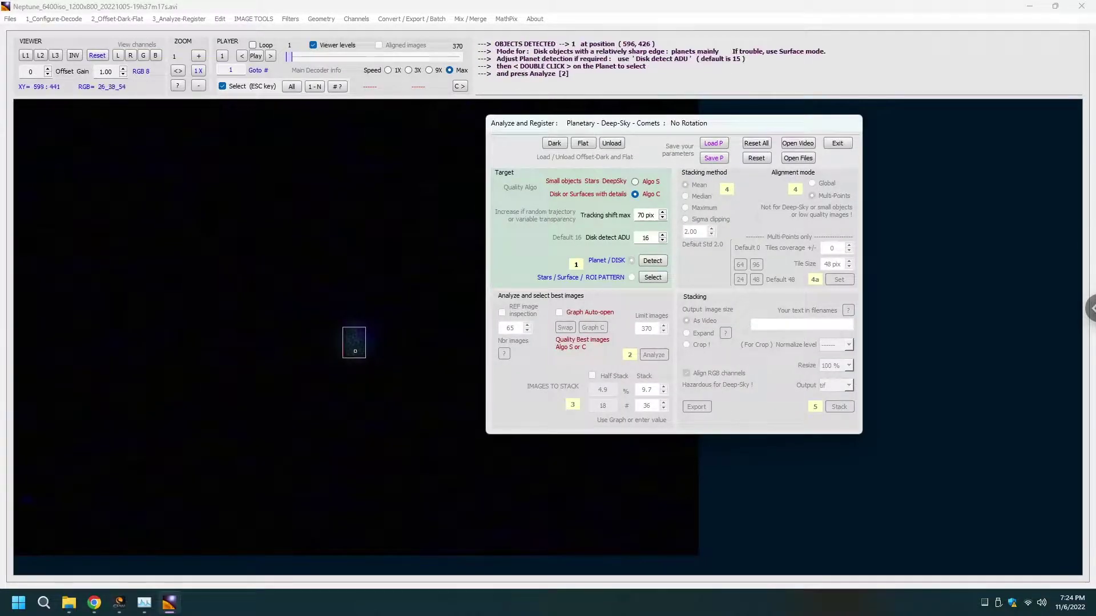
pyautogui.doubleClick(354, 346)
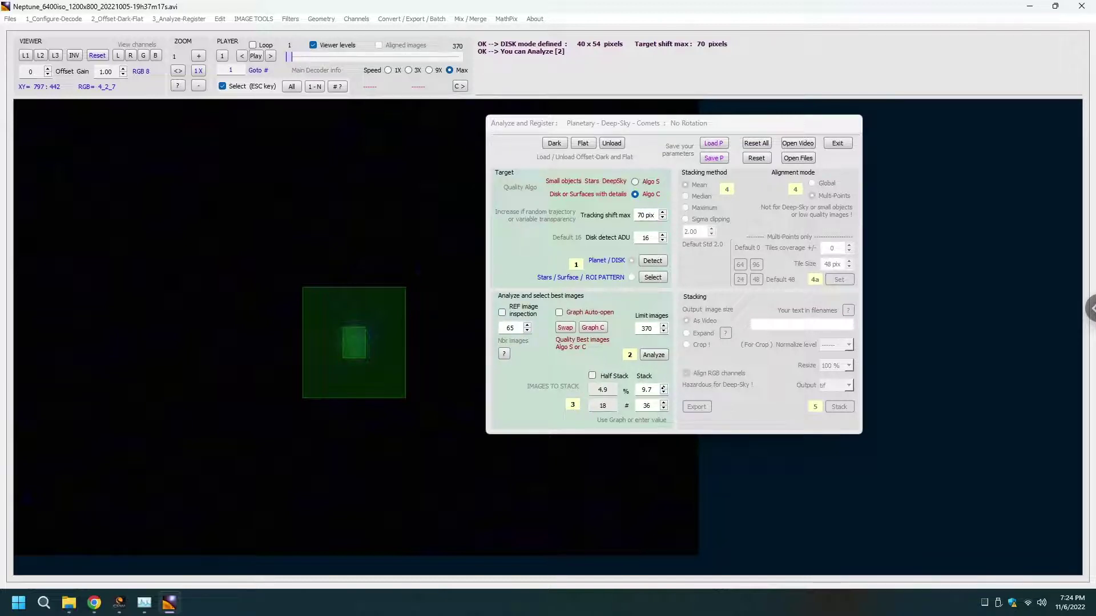
pyautogui.press('Up')
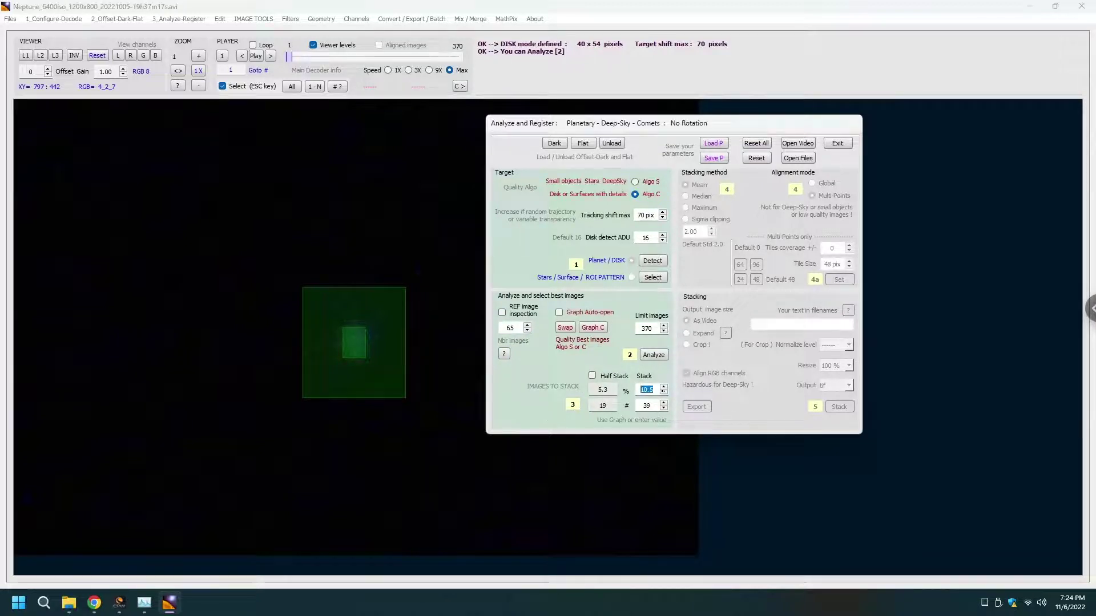
pyautogui.click(651, 355)
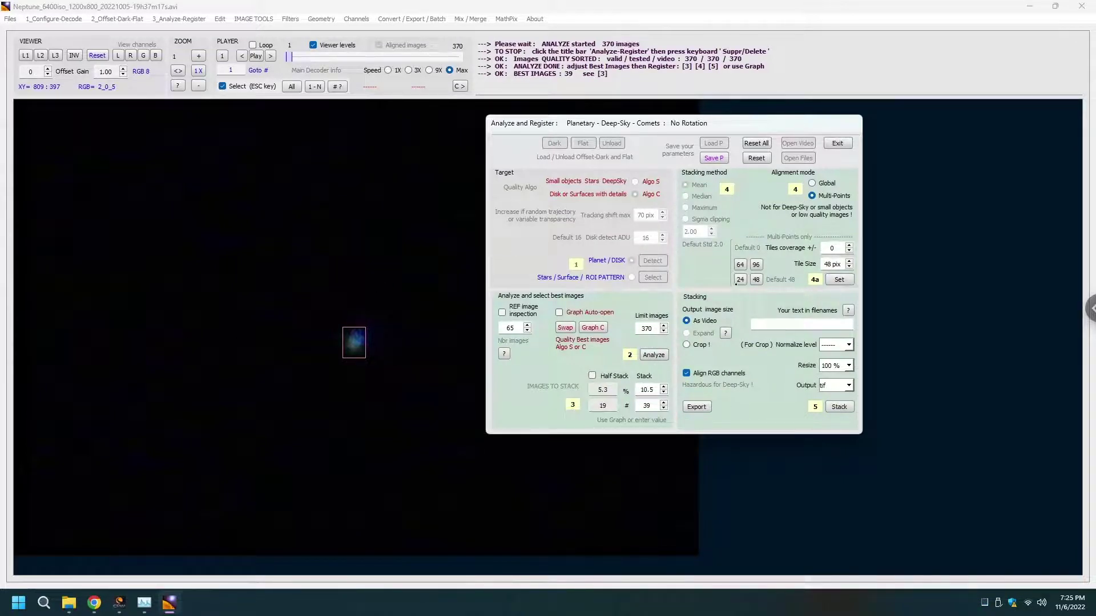
# Stack the best Neptune frames using 24-pixel alignment tiles.
pyautogui.click(740, 280)
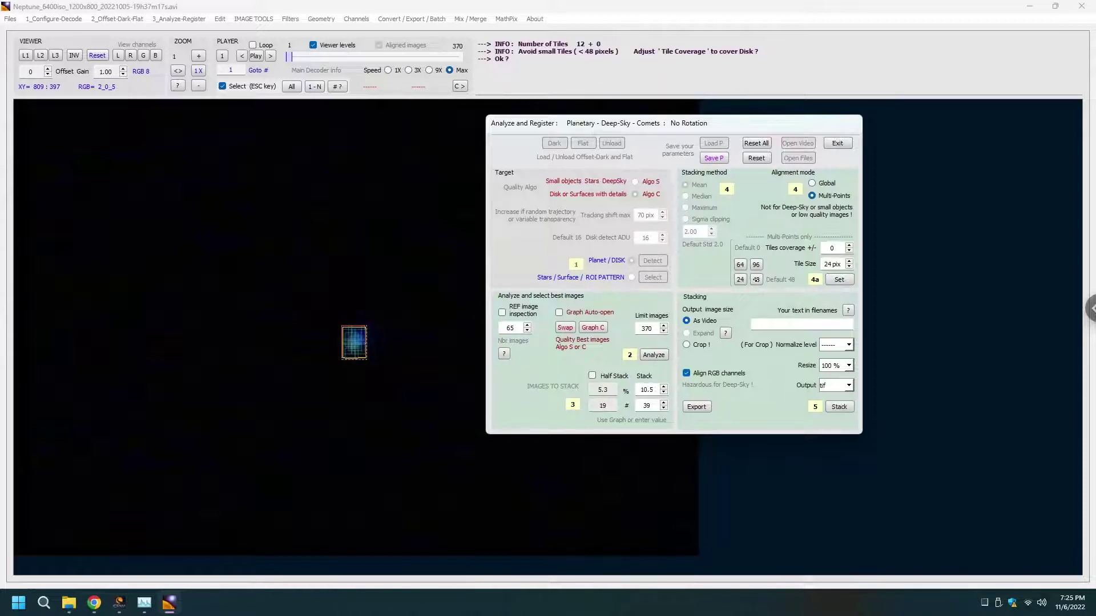
pyautogui.click(756, 280)
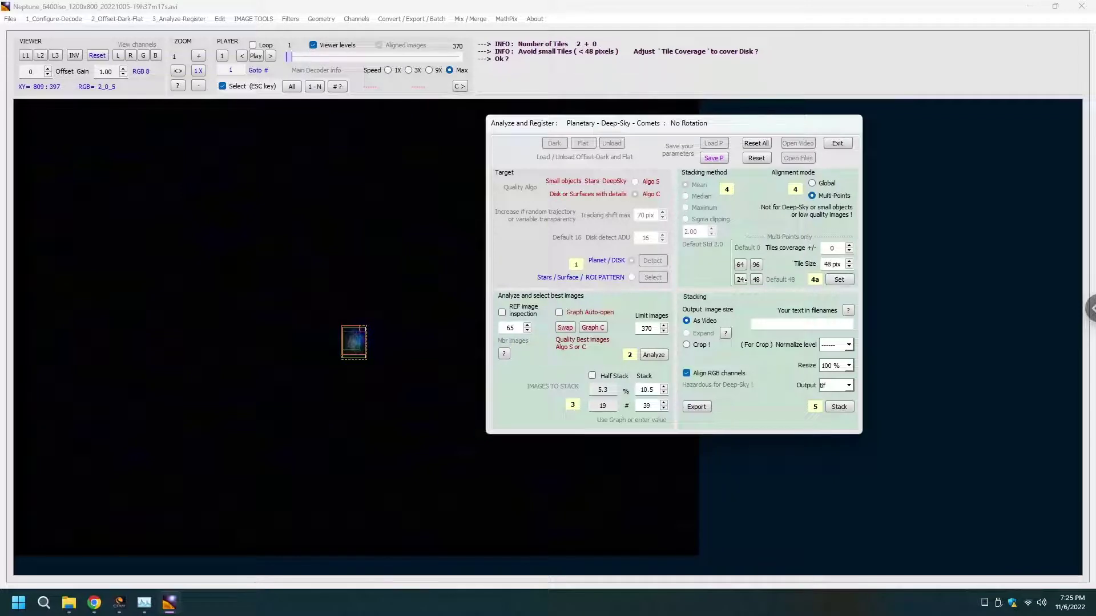
pyautogui.click(741, 280)
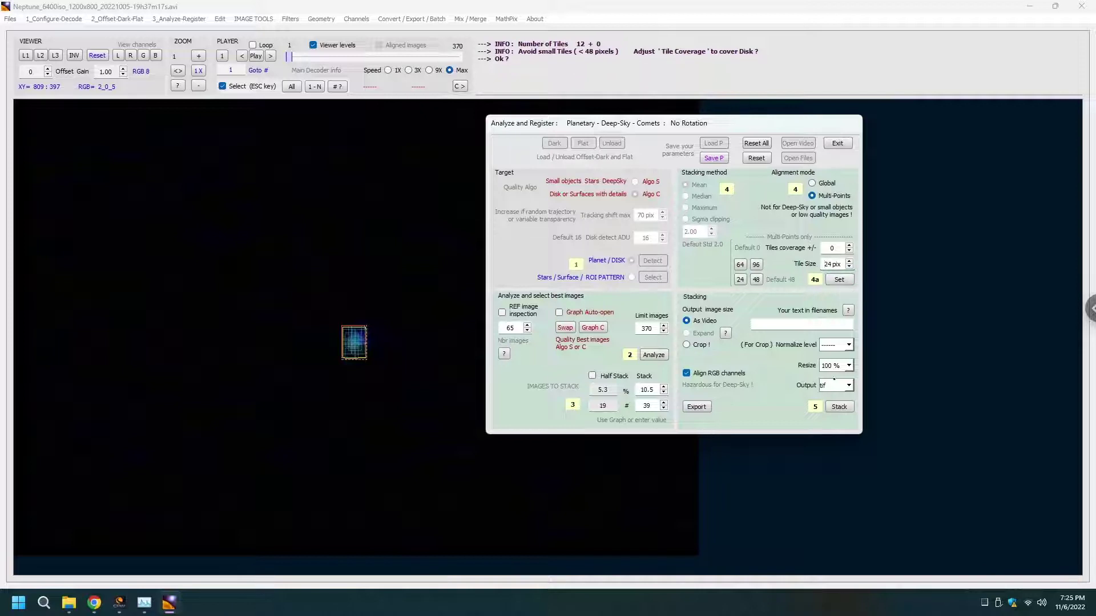
pyautogui.click(839, 406)
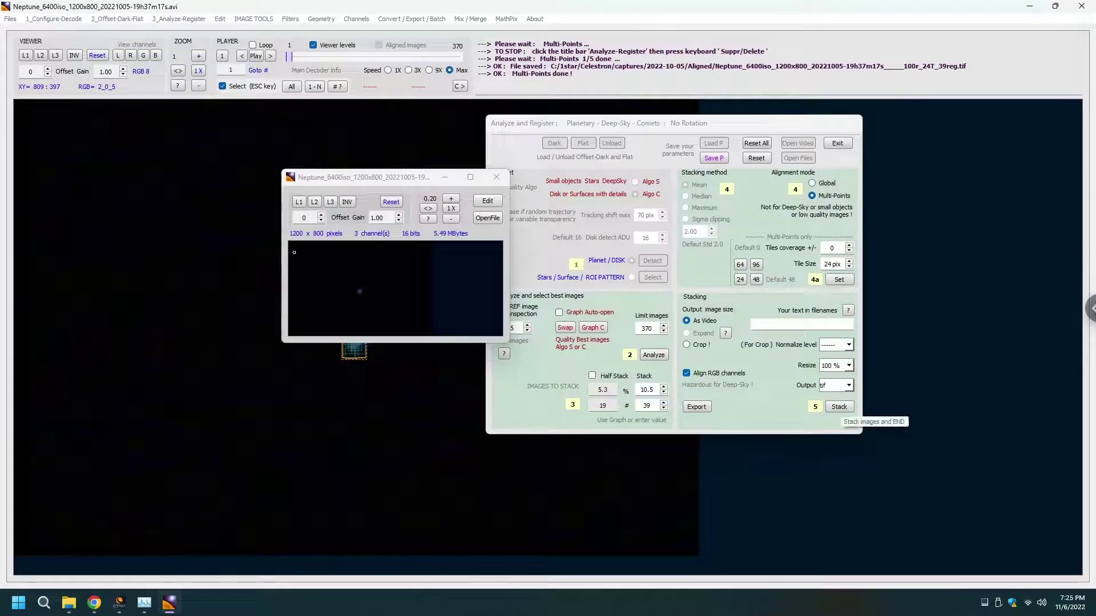
# Open the stacked 24T_39reg TIF for editing and bring up Levels.
pyautogui.click(498, 197)
pyautogui.click(312, 168)
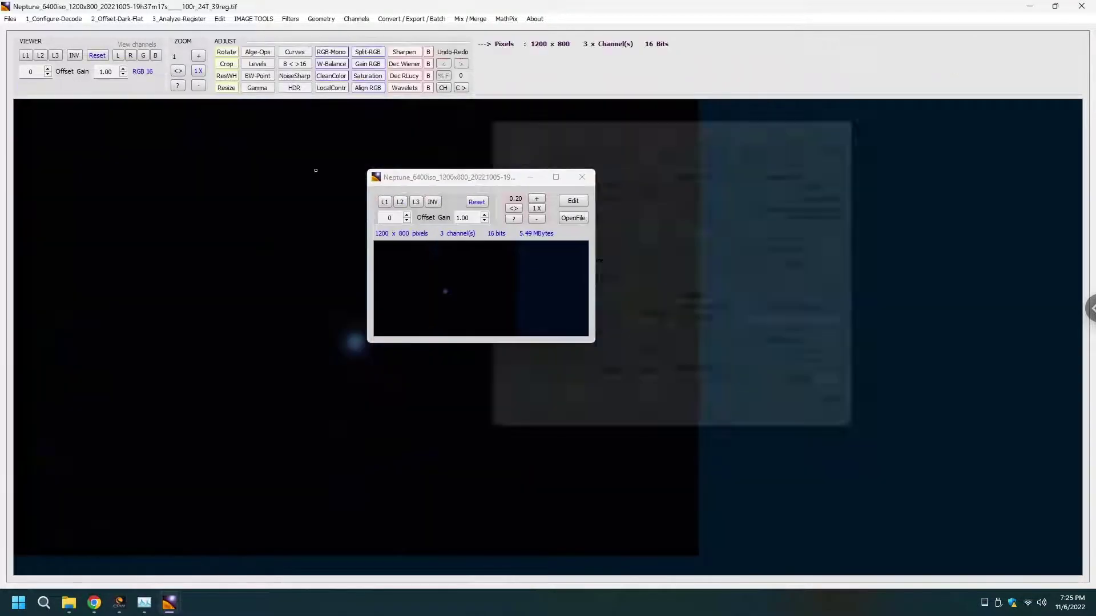
pyautogui.click(582, 177)
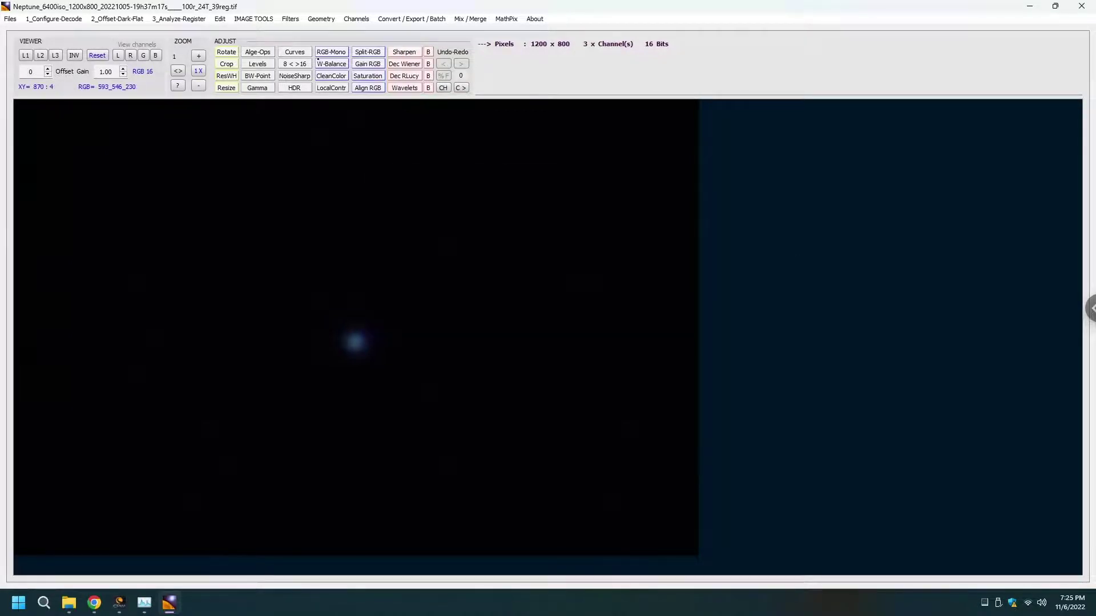
pyautogui.click(251, 64)
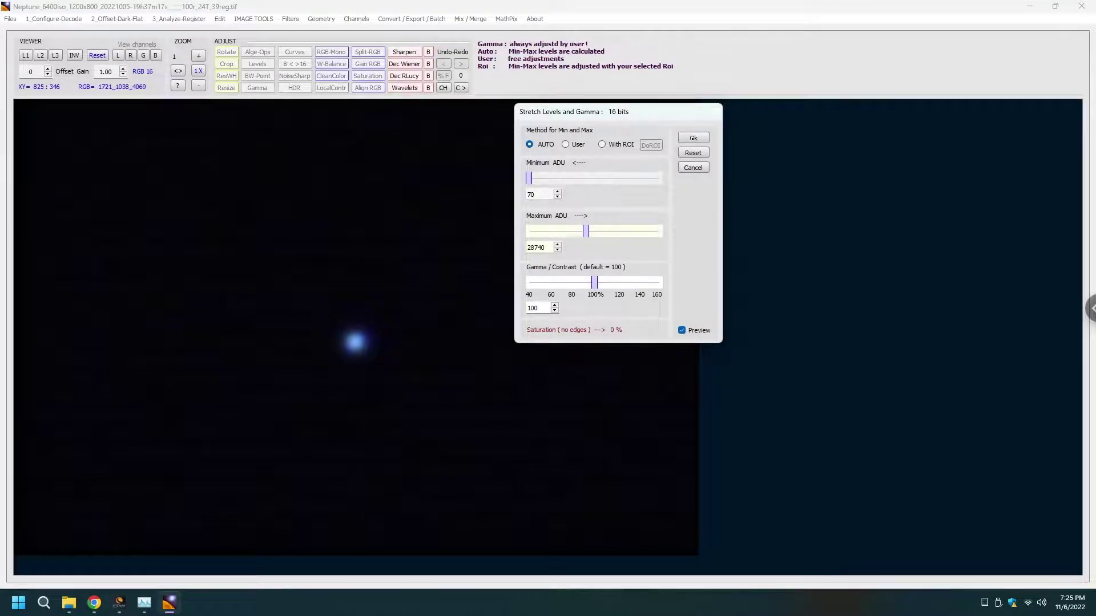
# Confirm the 70–28740 ADU stretch and align Neptune's RGB channels on an ROI around the planet.
pyautogui.click(692, 139)
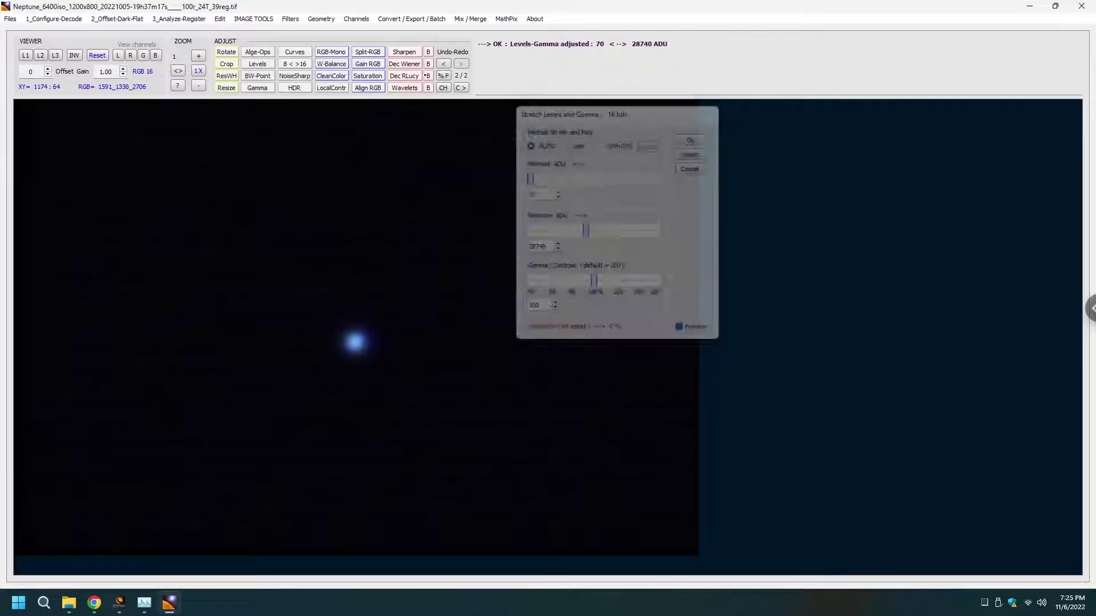
pyautogui.click(363, 89)
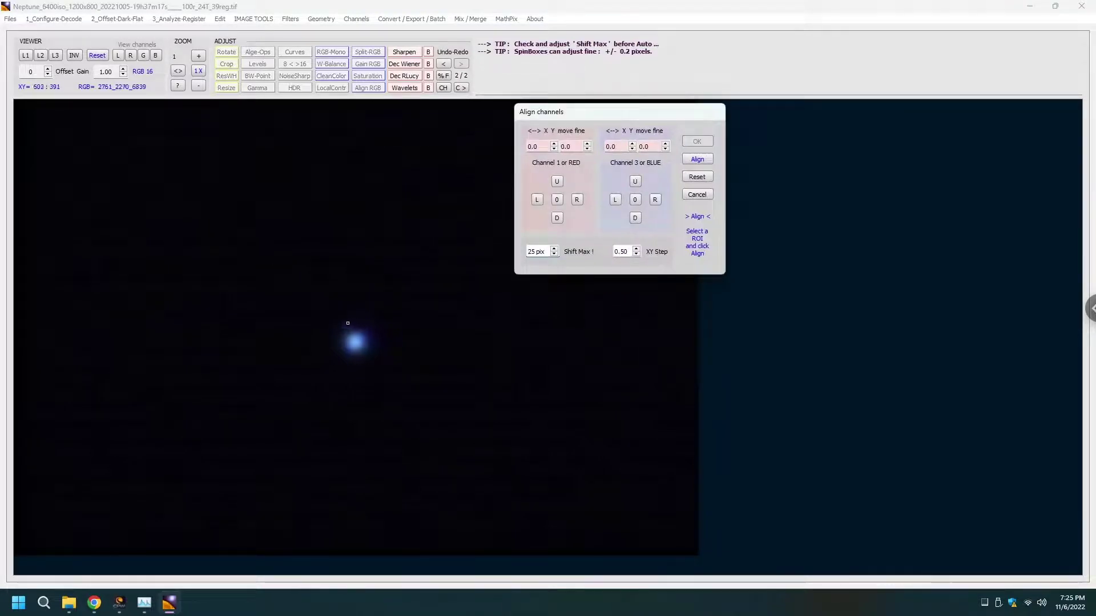
pyautogui.moveTo(339, 326); pyautogui.dragTo(369, 358)
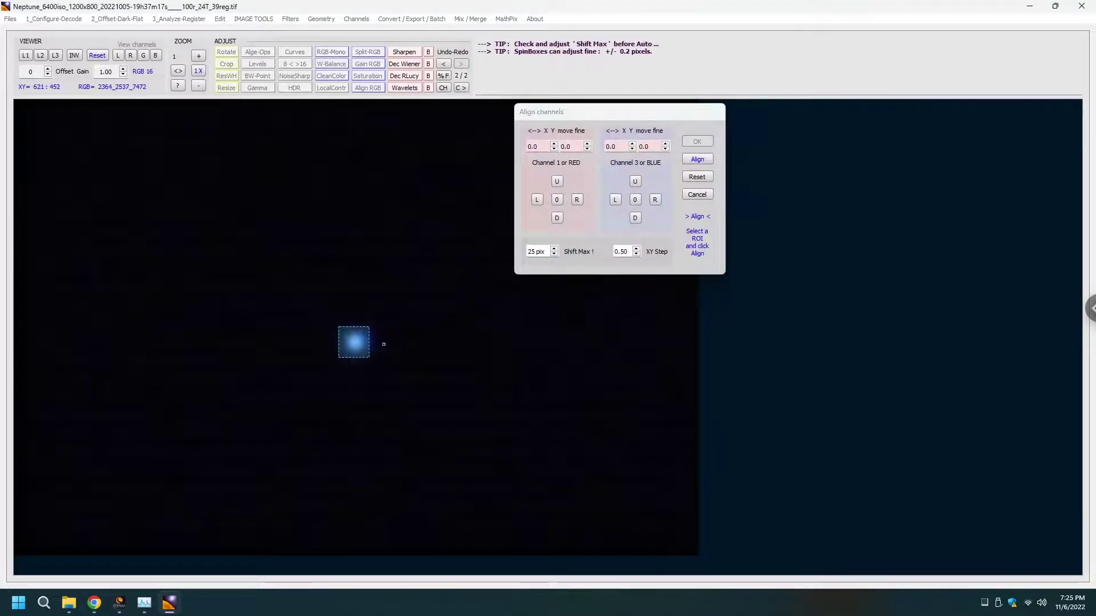
pyautogui.click(698, 160)
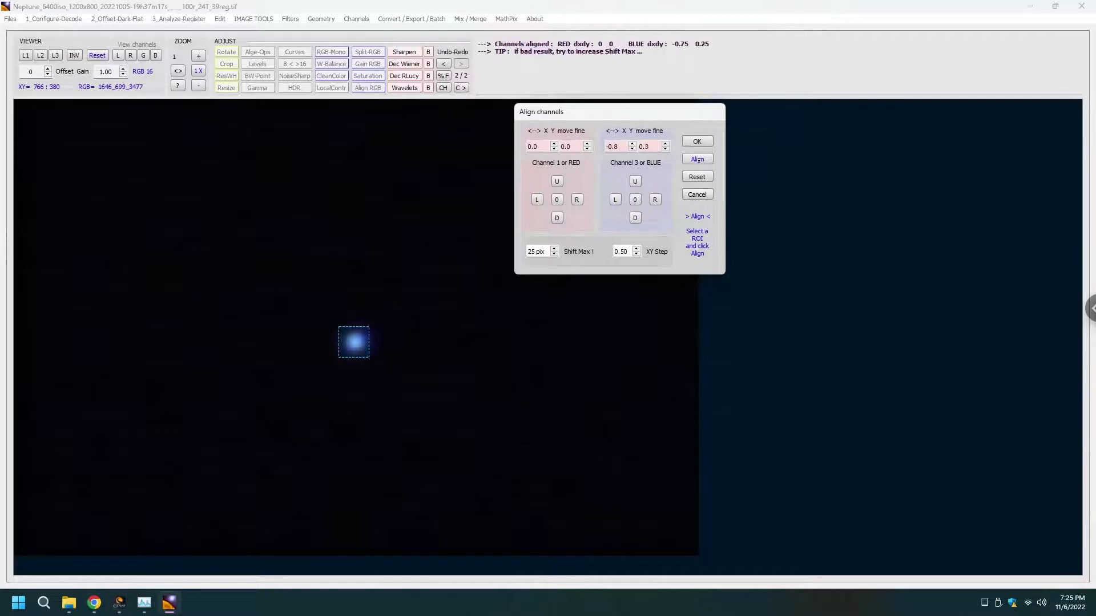
pyautogui.click(697, 141)
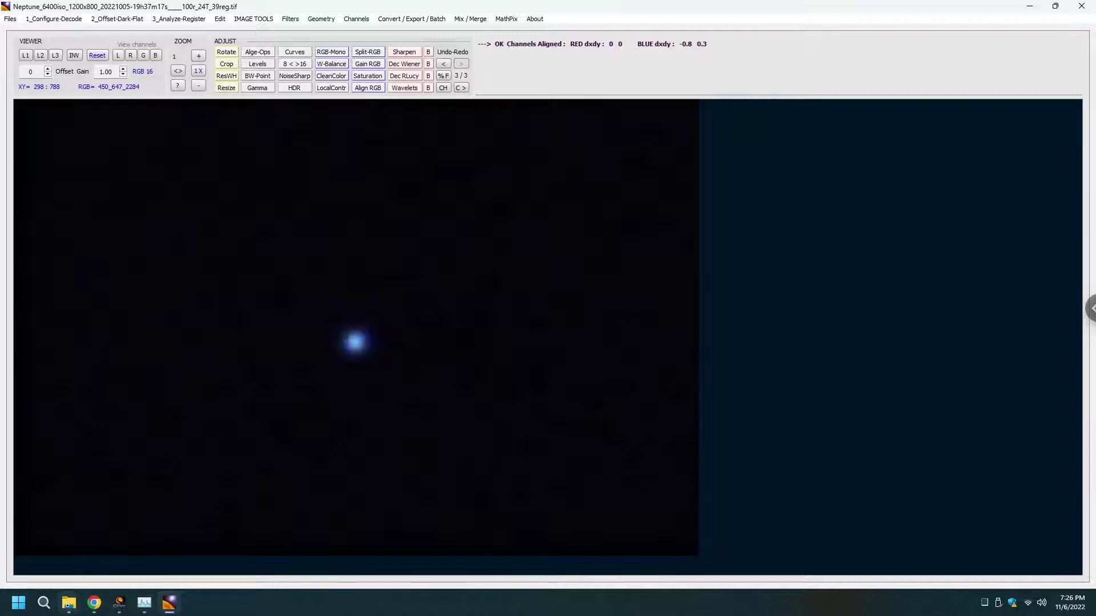
pyautogui.click(69, 603)
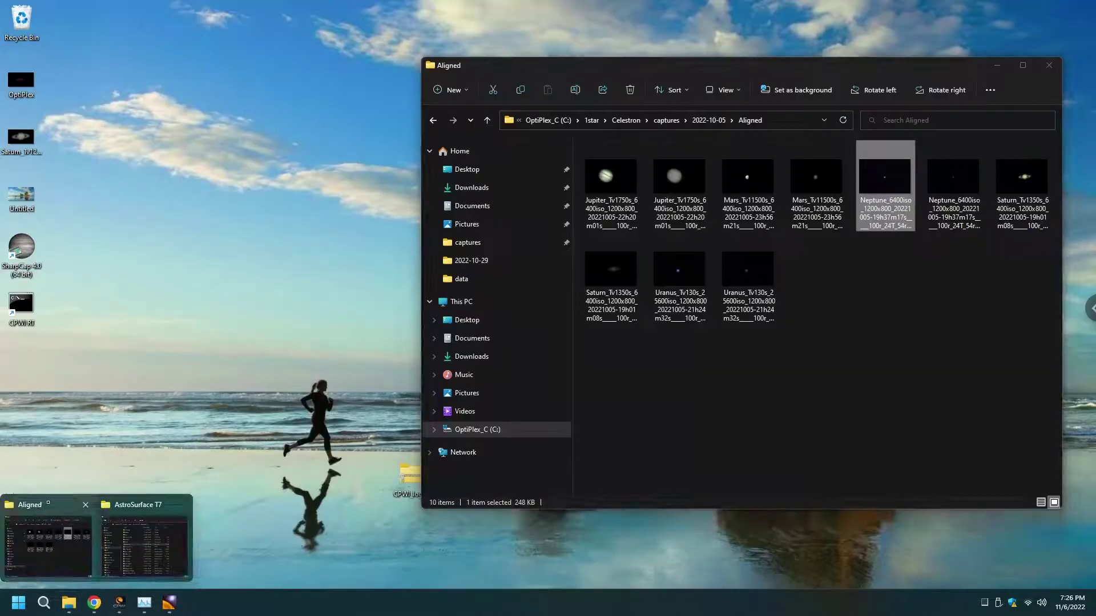
pyautogui.click(48, 545)
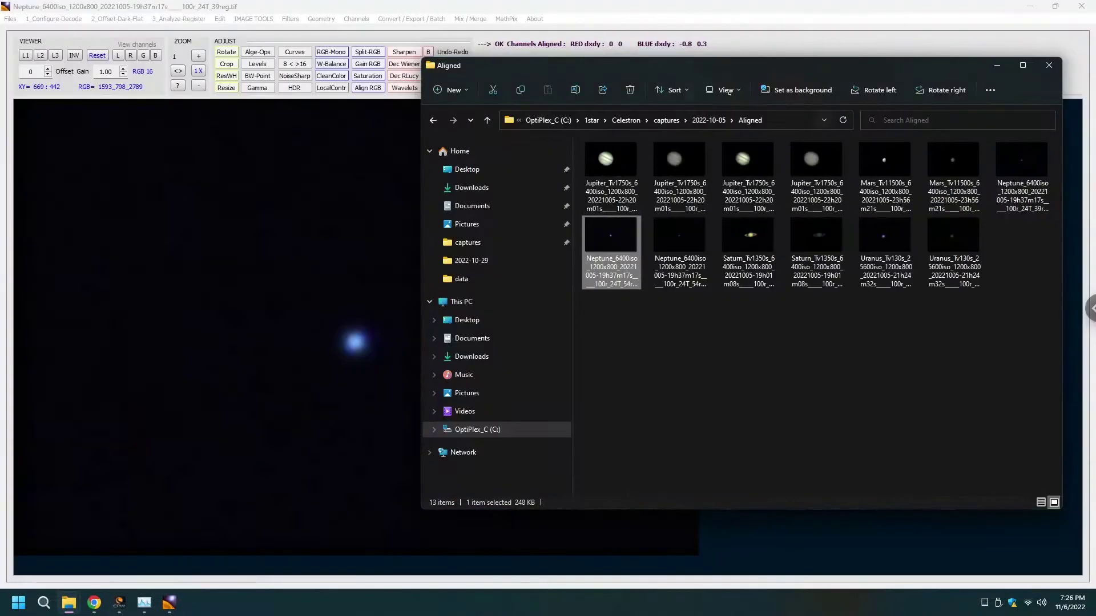
pyautogui.click(709, 120)
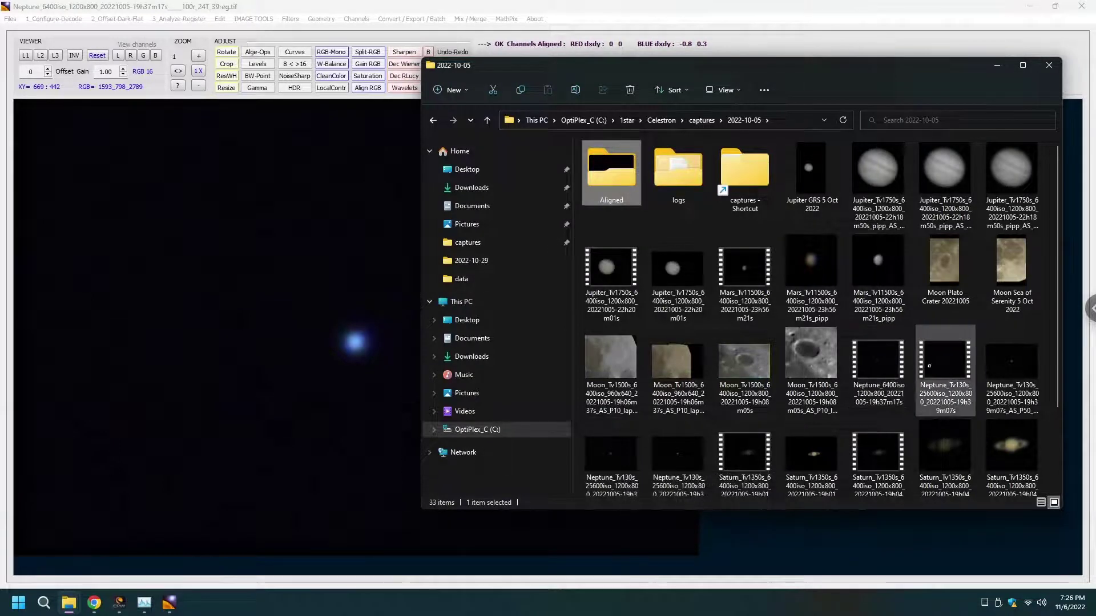
pyautogui.doubleClick(944, 361)
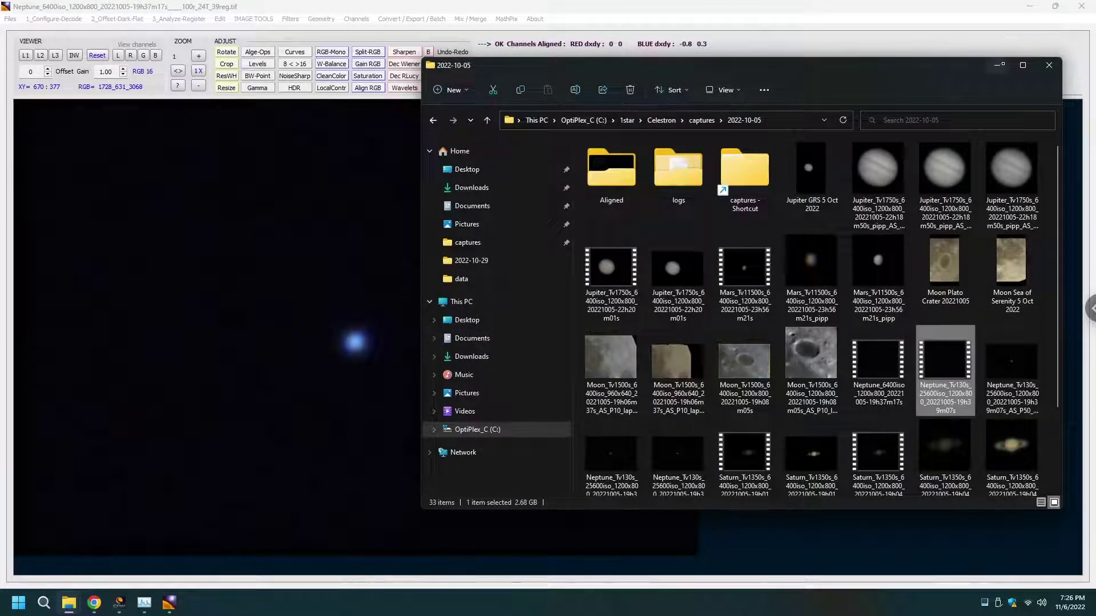
pyautogui.click(998, 65)
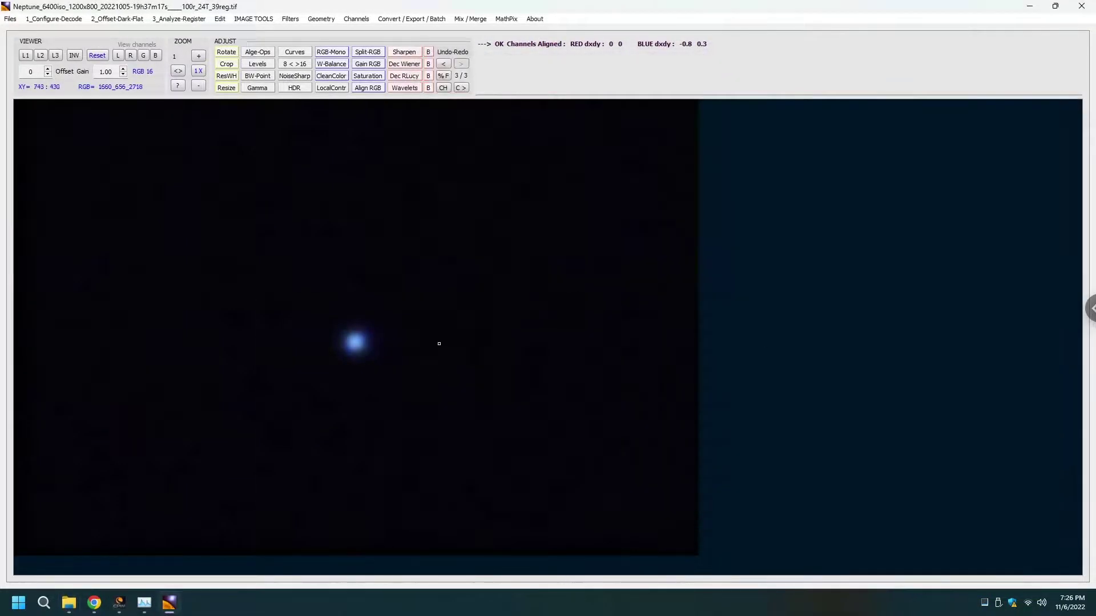
# Reset the wavelet settings, raise the noise prefilter a few steps, and set HF size to 3.
pyautogui.moveTo(548, 40)
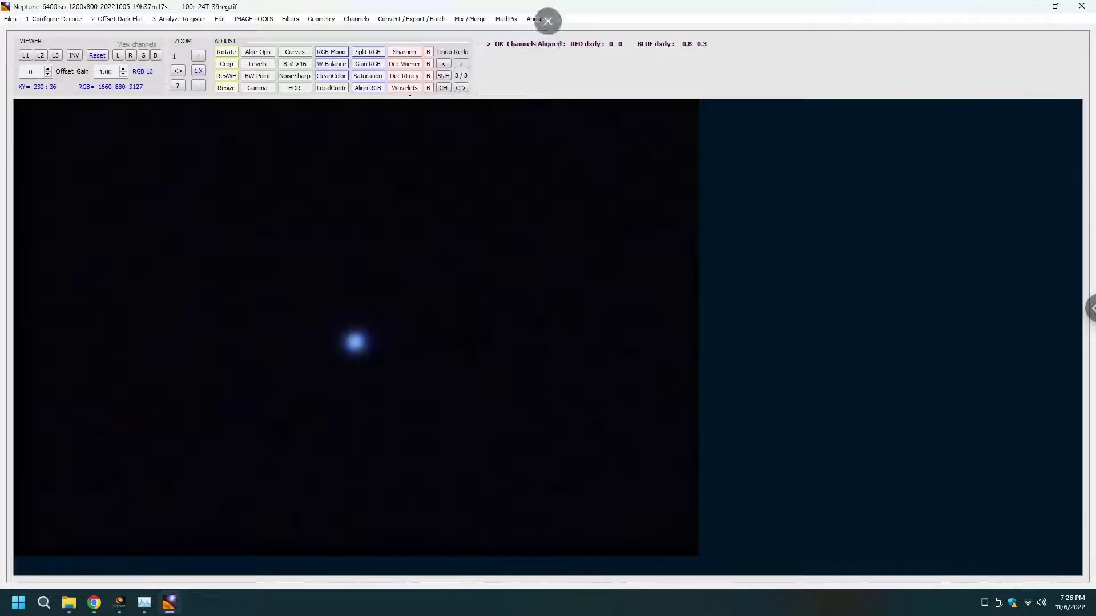
pyautogui.click(410, 88)
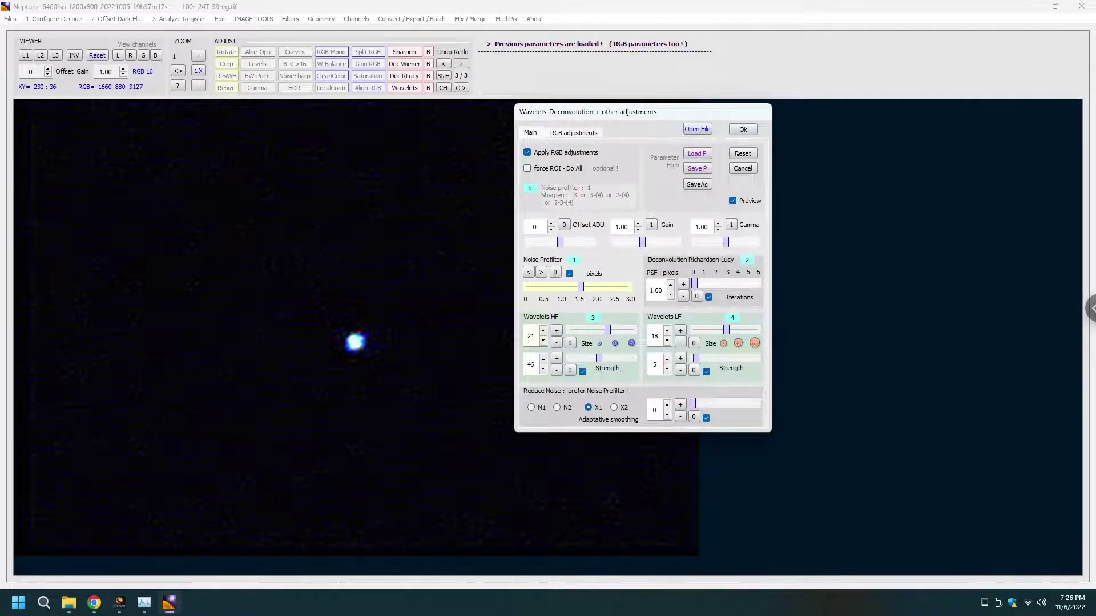
pyautogui.click(742, 154)
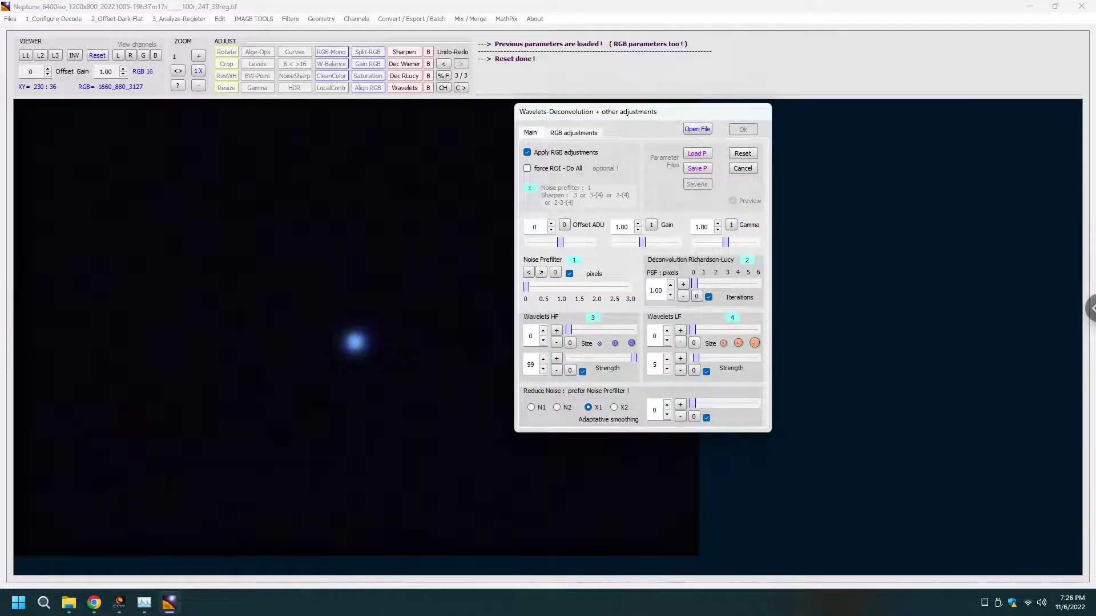
pyautogui.click(541, 272)
pyautogui.click(541, 272)
pyautogui.click(541, 273)
pyautogui.click(541, 272)
pyautogui.click(541, 272)
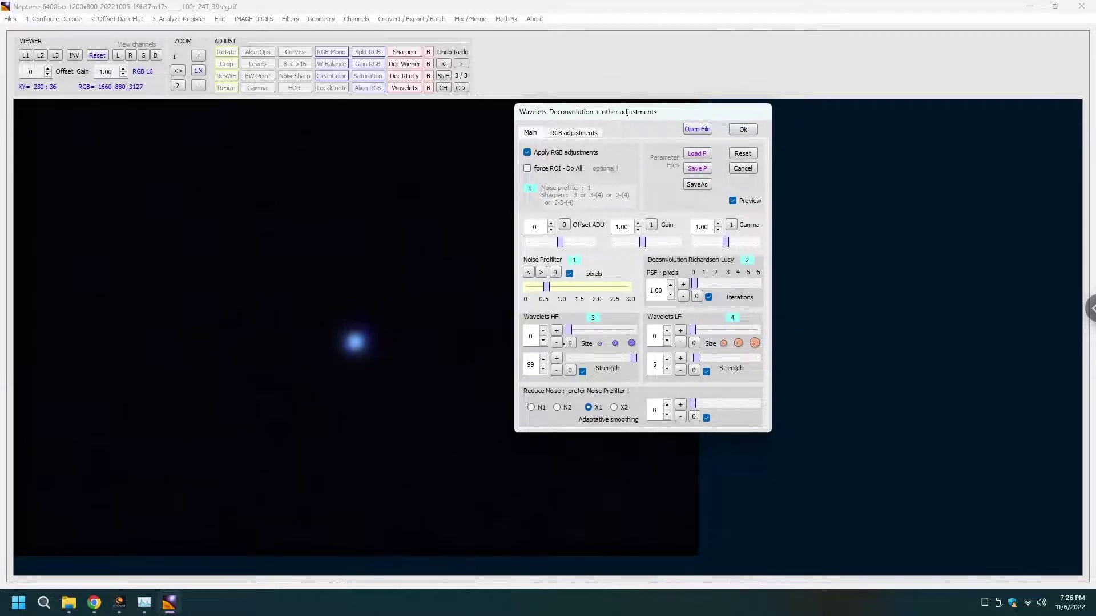
pyautogui.click(557, 331)
pyautogui.click(556, 331)
pyautogui.click(556, 331)
# Push the noise prefilter up to about 2.6 and apply the wavelet pass to Neptune.
pyautogui.click(541, 274)
pyautogui.click(541, 274)
pyautogui.click(541, 273)
pyautogui.click(541, 273)
pyautogui.click(541, 273)
pyautogui.click(541, 273)
pyautogui.click(541, 273)
pyautogui.click(541, 273)
pyautogui.click(542, 274)
pyautogui.click(541, 273)
pyautogui.click(541, 273)
pyautogui.click(541, 273)
pyautogui.click(541, 273)
pyautogui.click(541, 273)
pyautogui.click(541, 273)
pyautogui.click(541, 273)
pyautogui.click(541, 273)
pyautogui.click(541, 273)
pyautogui.click(541, 273)
pyautogui.click(742, 129)
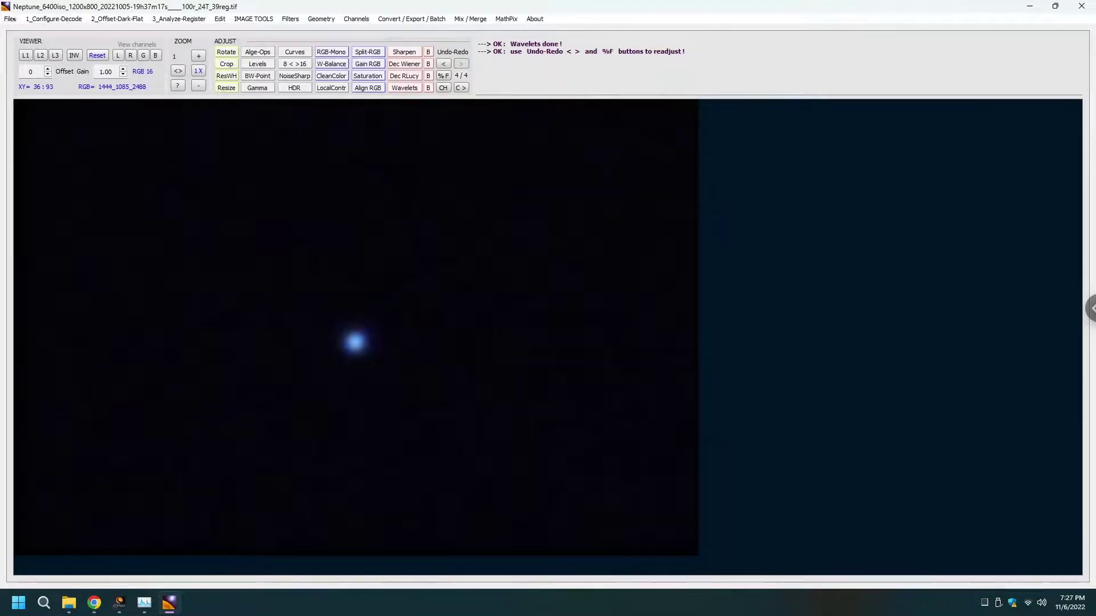
pyautogui.click(11, 19)
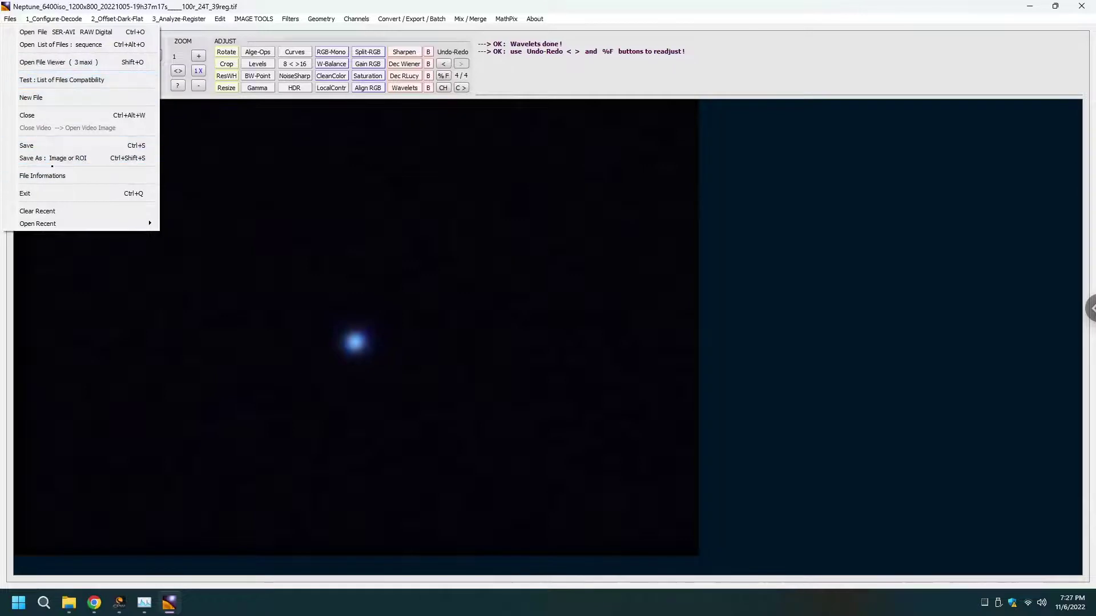
pyautogui.click(53, 158)
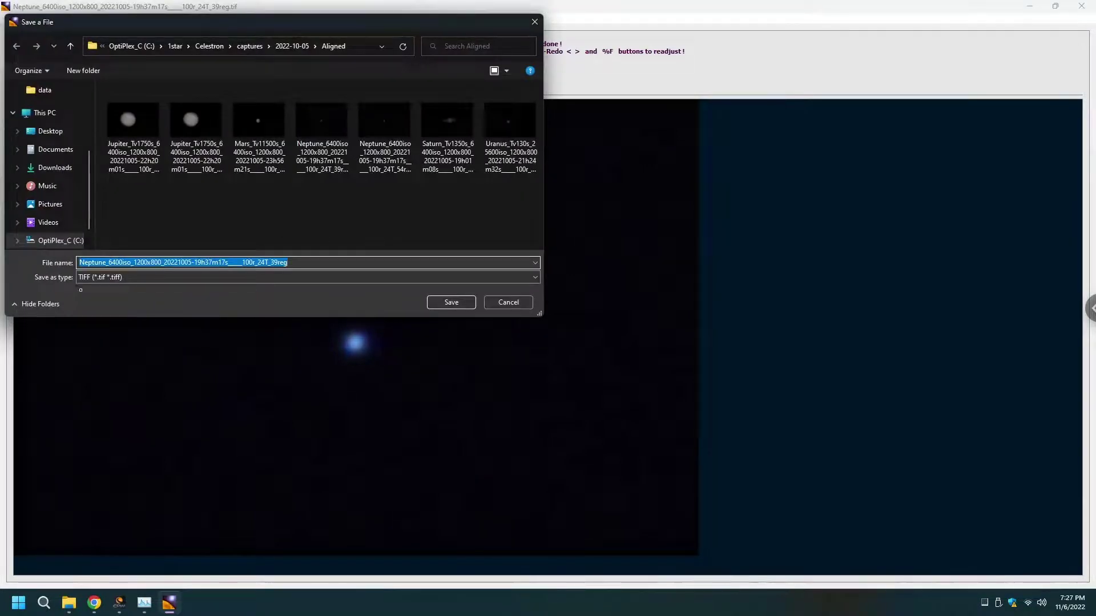
pyautogui.click(111, 277)
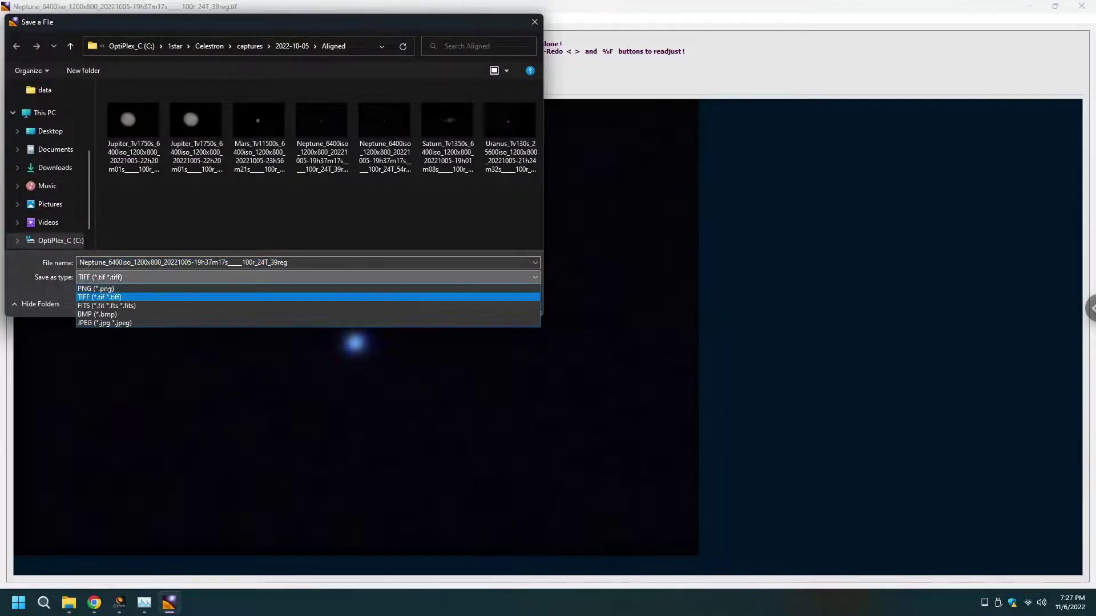
pyautogui.click(110, 288)
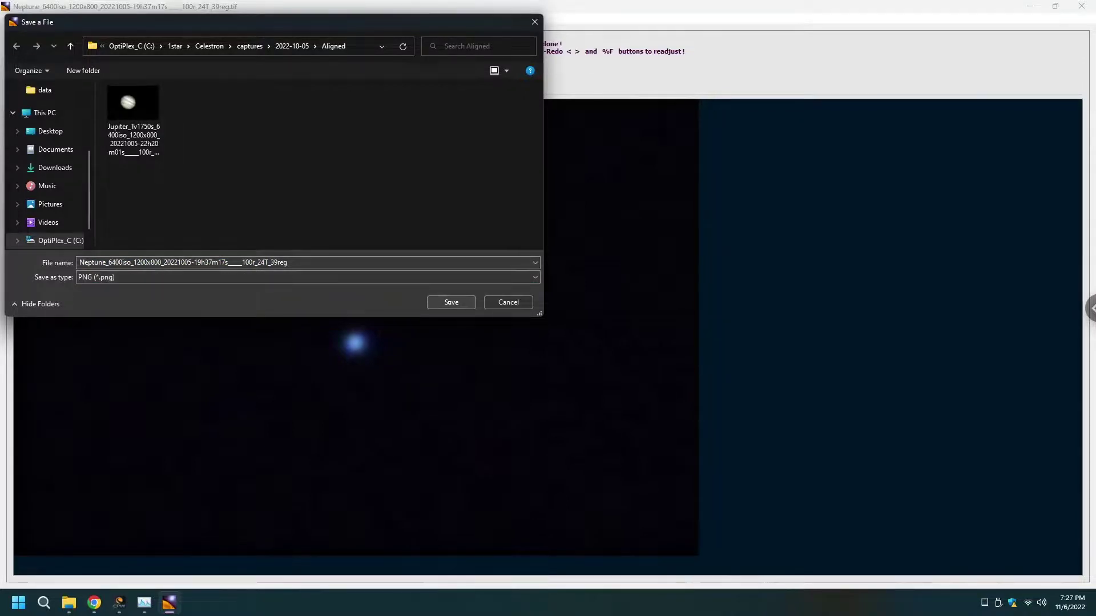
pyautogui.click(448, 302)
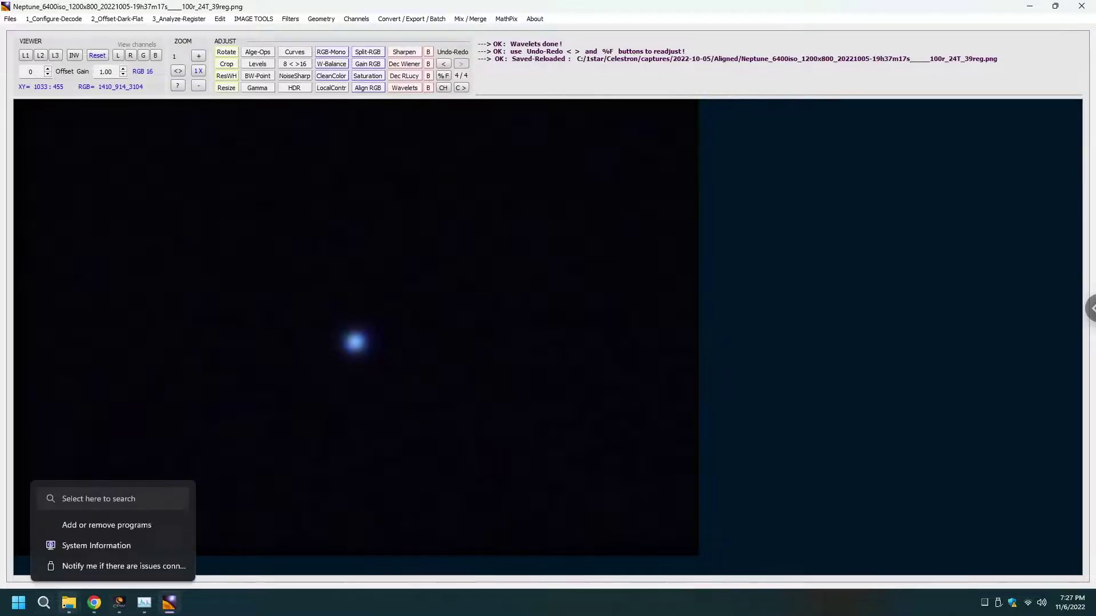
# Switch to the 2022-10-05 Explorer window and open the Jupiter JPG in Photos.
pyautogui.moveTo(68, 605)
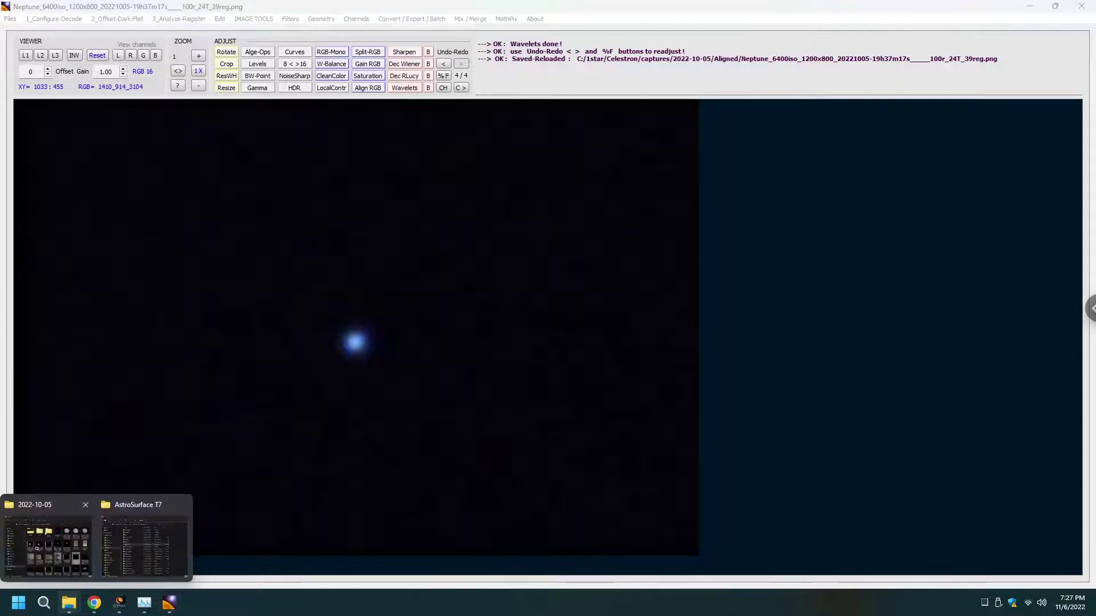
pyautogui.click(60, 503)
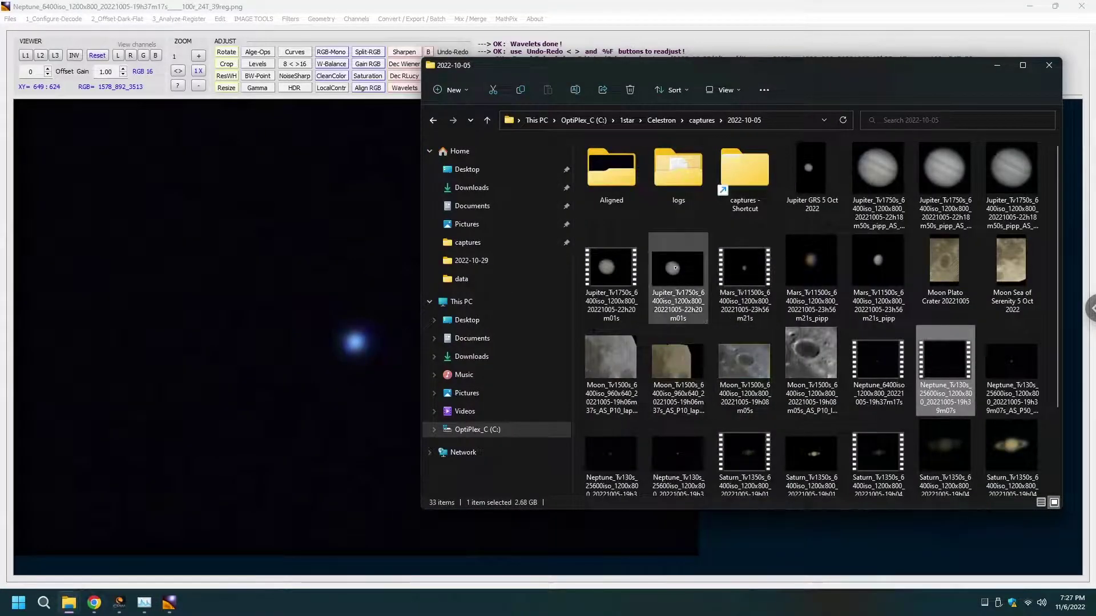
pyautogui.moveTo(677, 269)
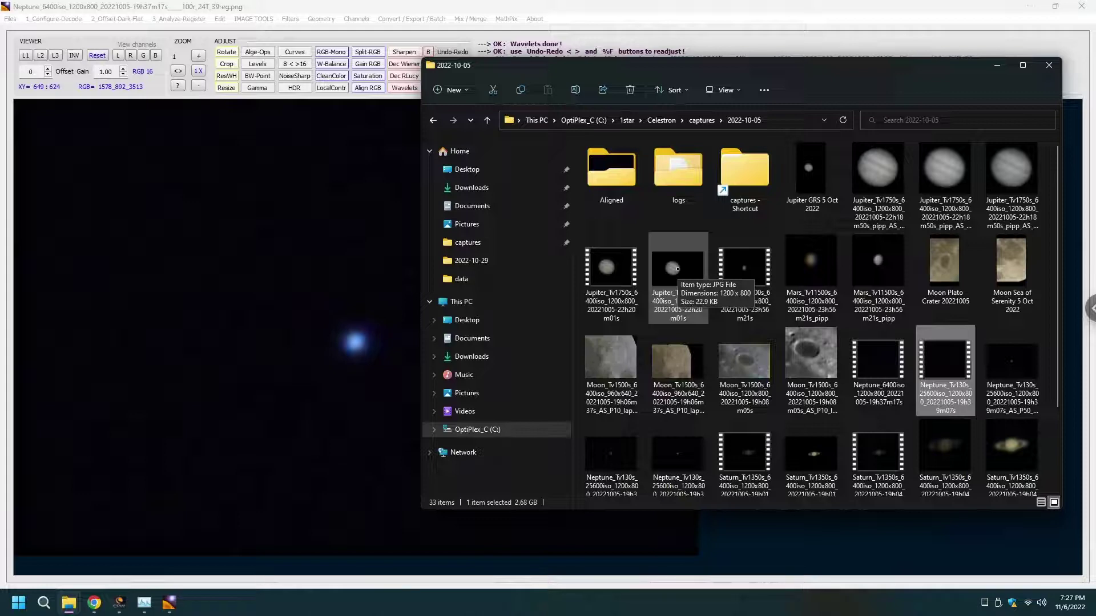
pyautogui.doubleClick(677, 269)
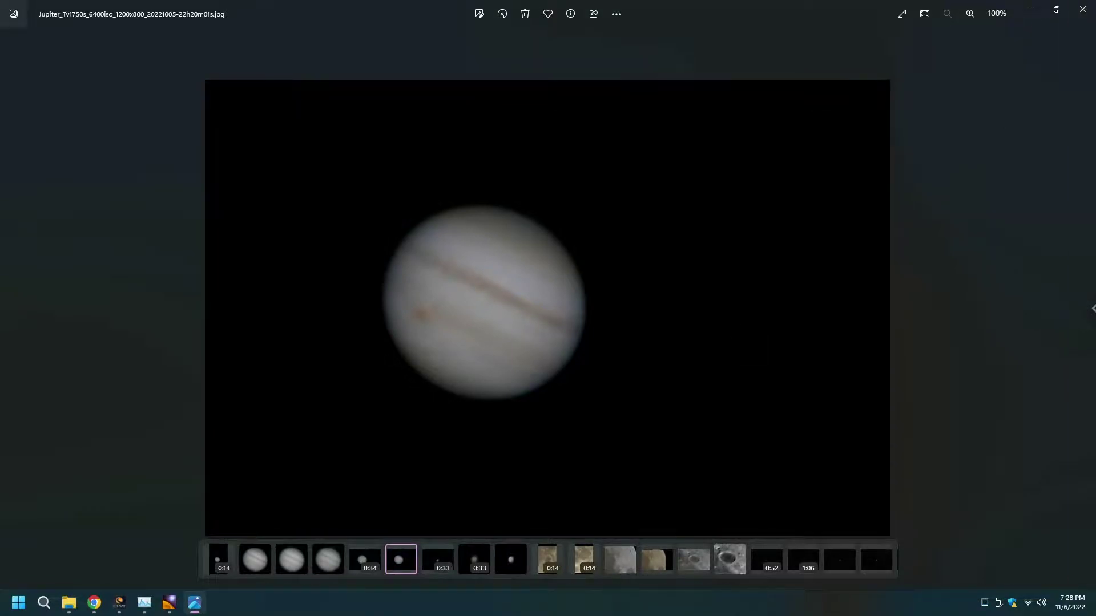
# Open the processed Jupiter image from the Aligned folder in a second viewer and snap it beside the original capture.
pyautogui.click(1057, 10)
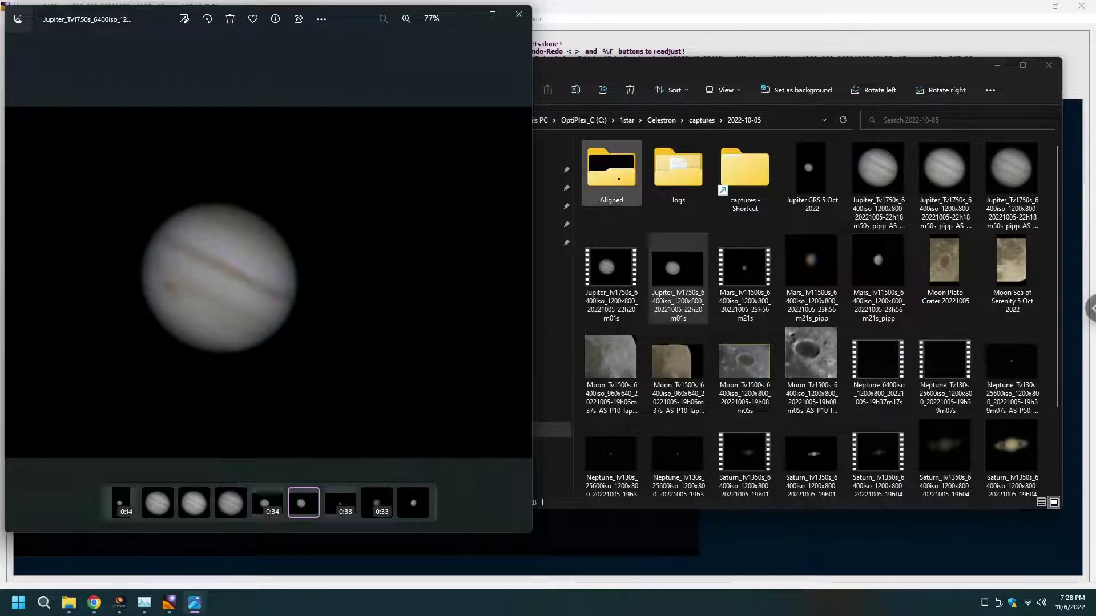
pyautogui.doubleClick(616, 178)
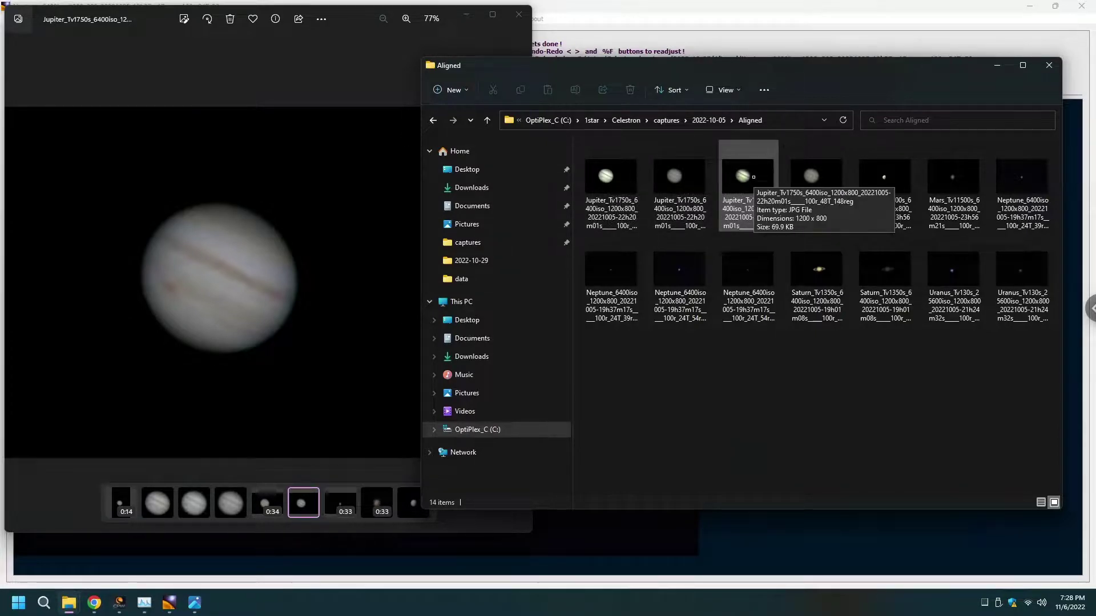
pyautogui.doubleClick(754, 177)
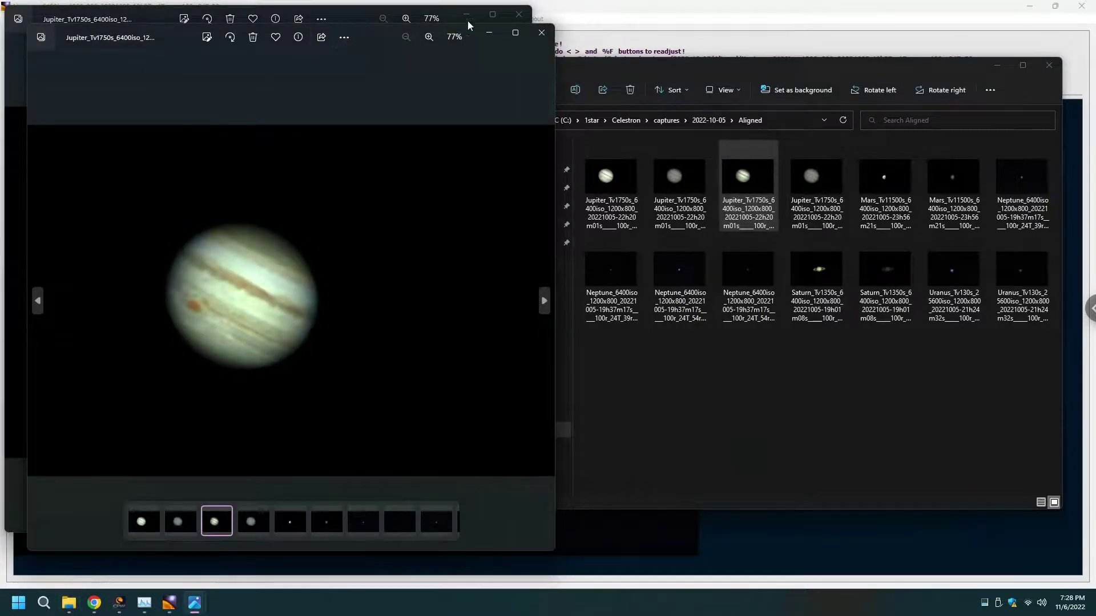
pyautogui.moveTo(365, 27); pyautogui.dragTo(642, 39)
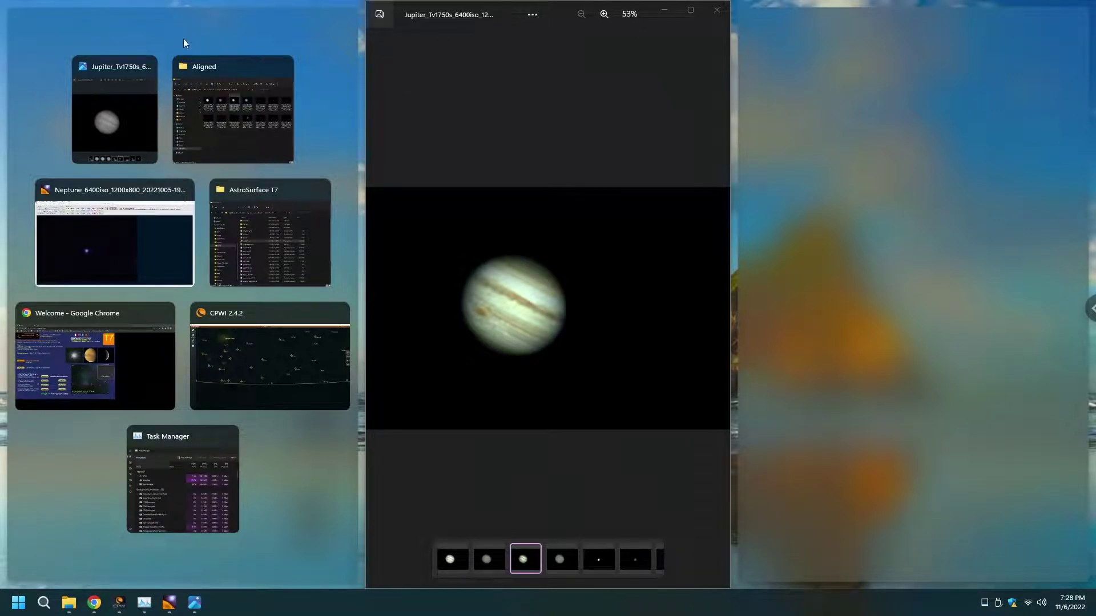
pyautogui.click(108, 66)
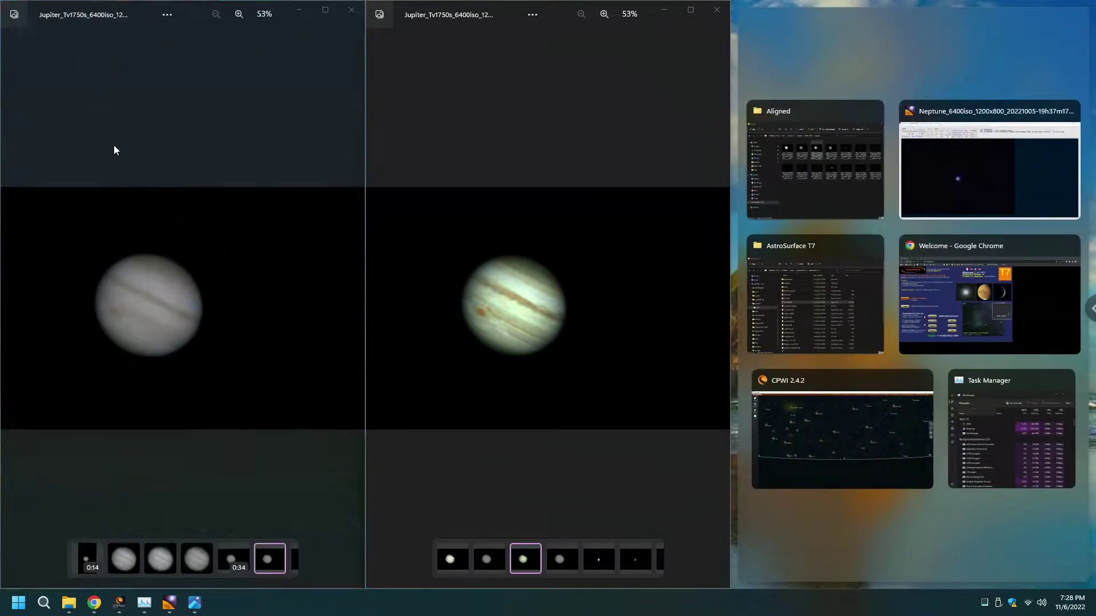